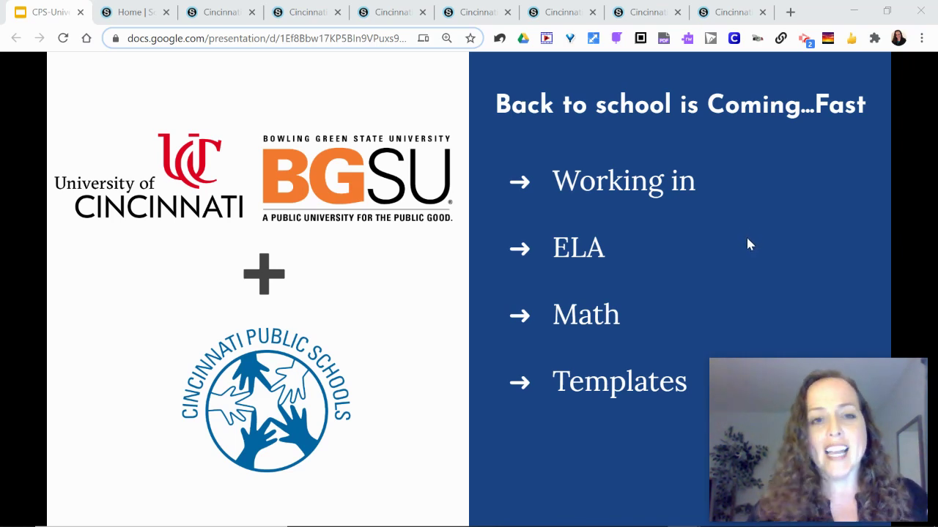
Step: Switch to Schoology and open the HOMEROOM (Sample): Remote Learning course at its materials list
{"action": "left_click", "coordinate": [126, 16]}
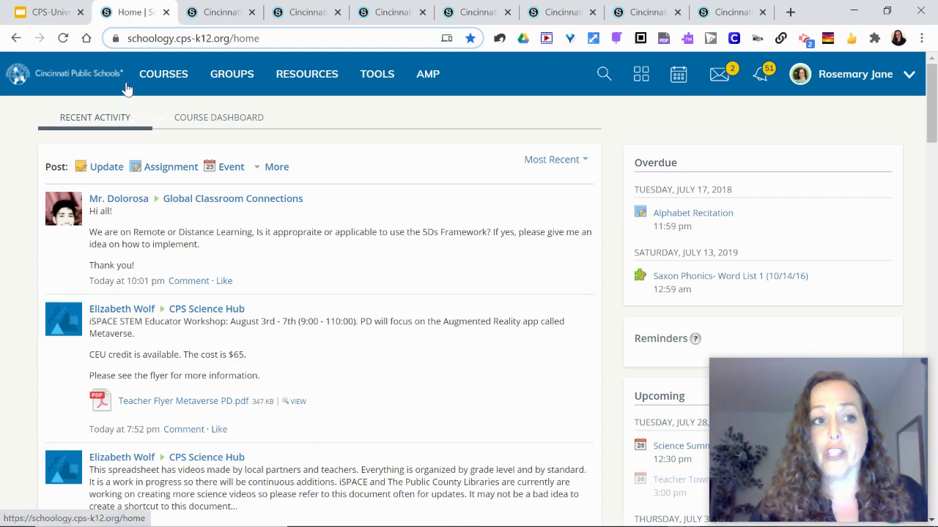
{"action": "left_click", "coordinate": [177, 94]}
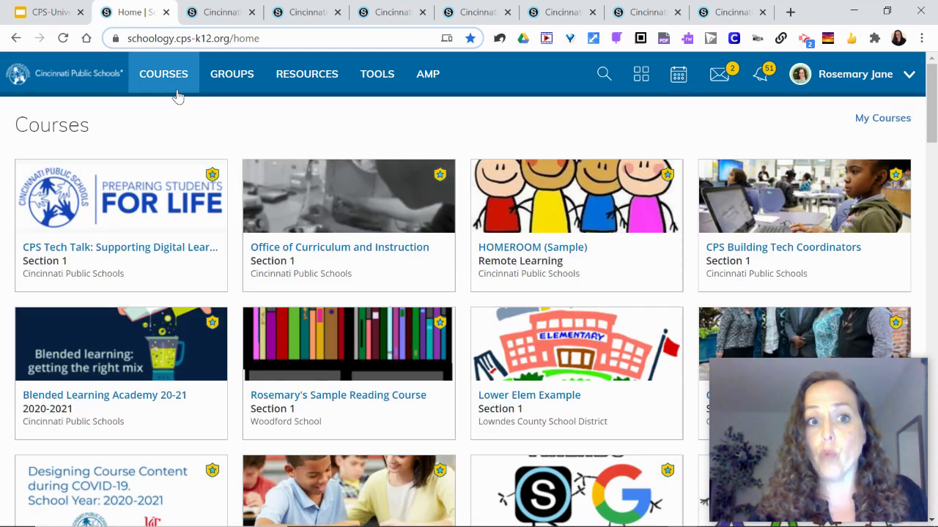
{"action": "left_click", "coordinate": [628, 238]}
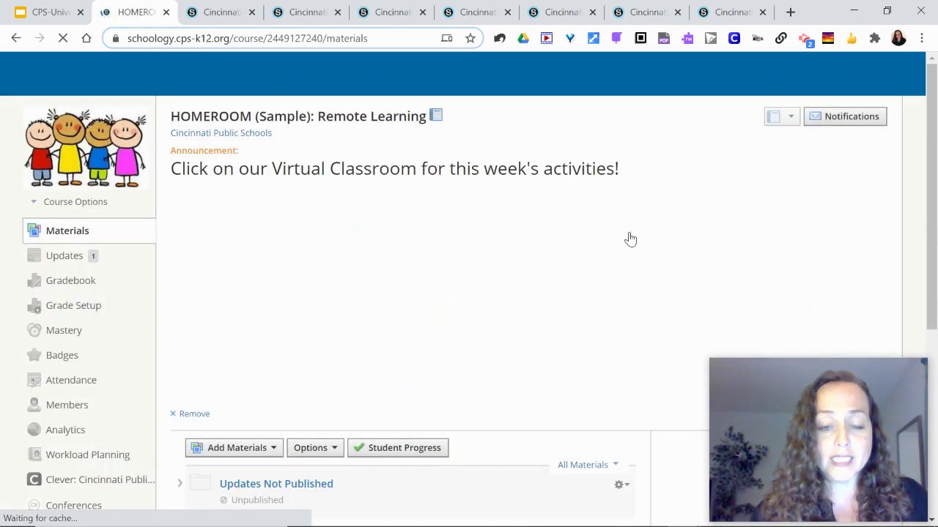
{"action": "scroll", "coordinate": [502, 328], "scroll_direction": "down", "scroll_amount": 3}
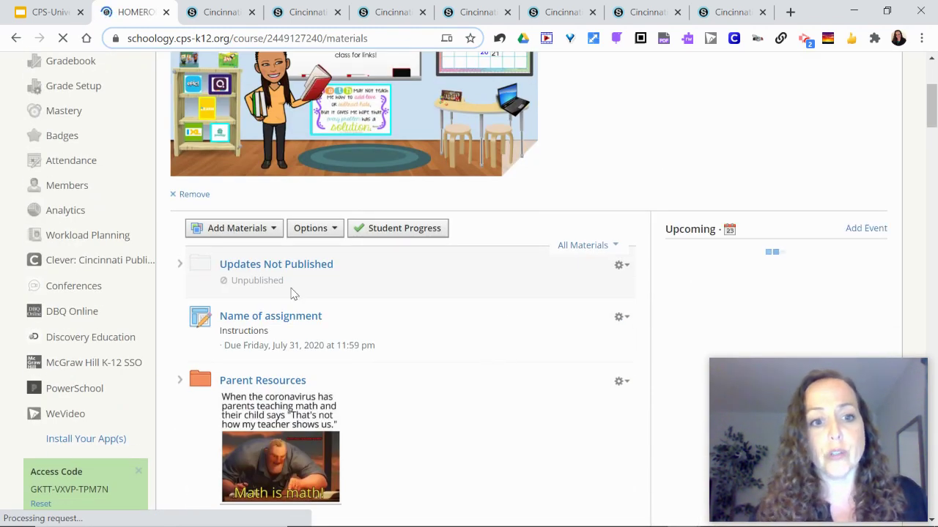
Step: Start adding course materials by importing from resources, and open the Cincinnati Public Schools collection among the school resources
{"action": "mouse_move", "coordinate": [189, 300]}
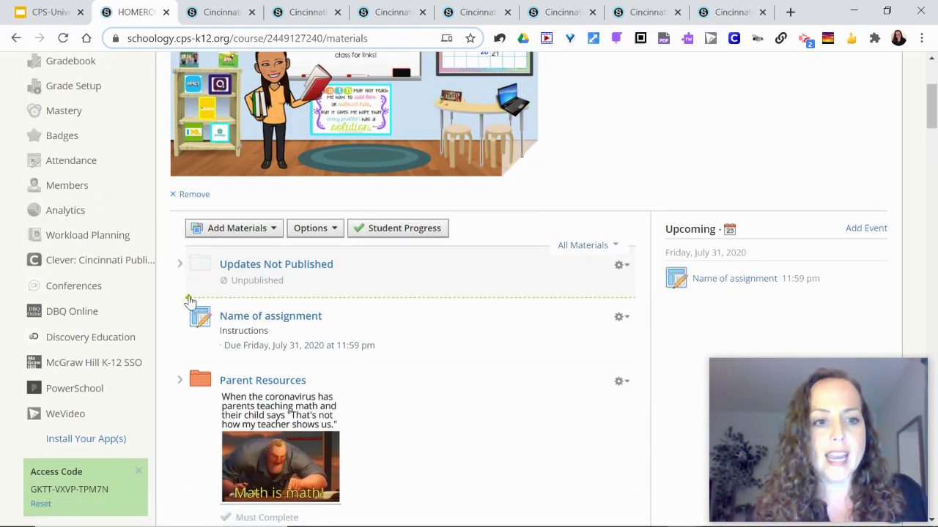
{"action": "left_click", "coordinate": [251, 229]}
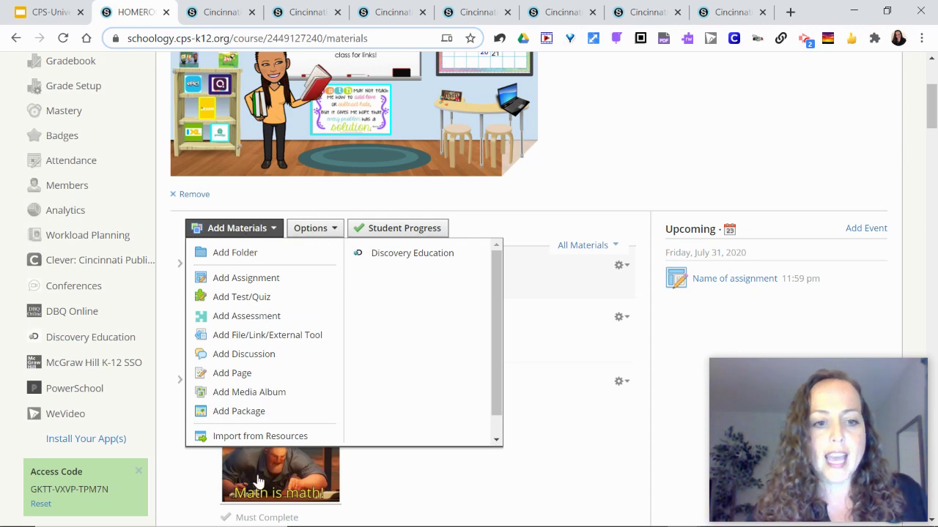
{"action": "left_click", "coordinate": [262, 434]}
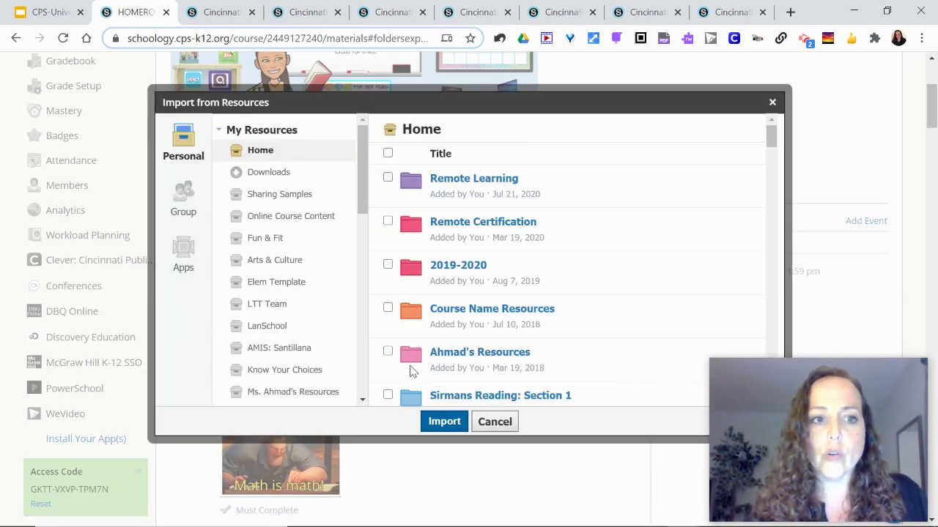
{"action": "left_click", "coordinate": [186, 206]}
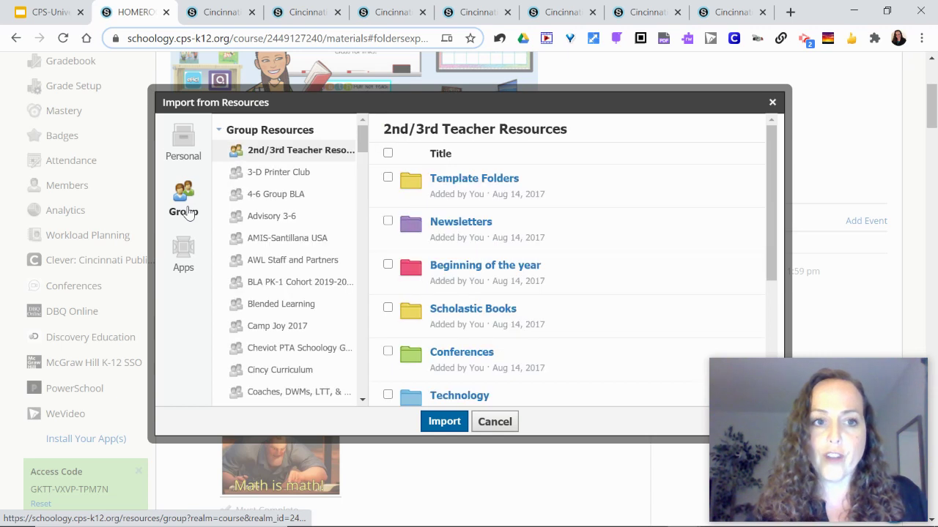
{"action": "left_click", "coordinate": [218, 132]}
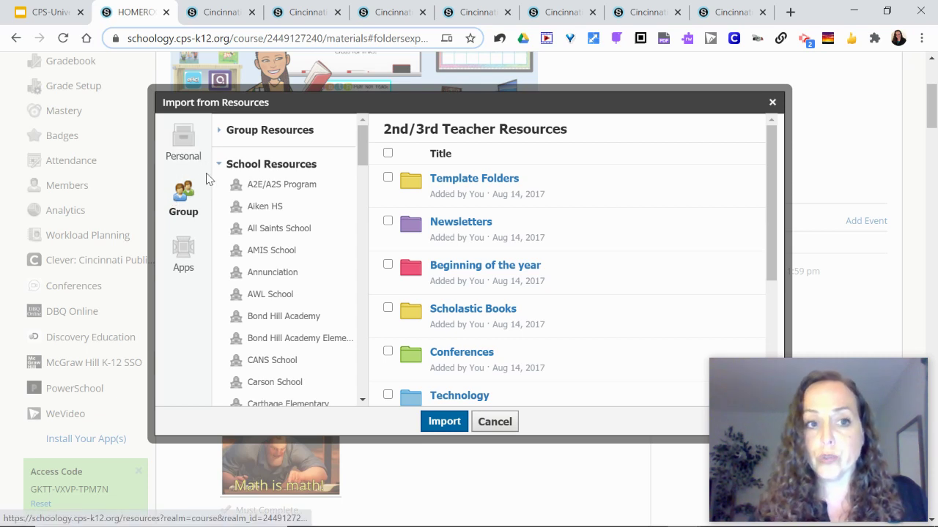
{"action": "scroll", "coordinate": [279, 242], "scroll_direction": "down", "scroll_amount": 3}
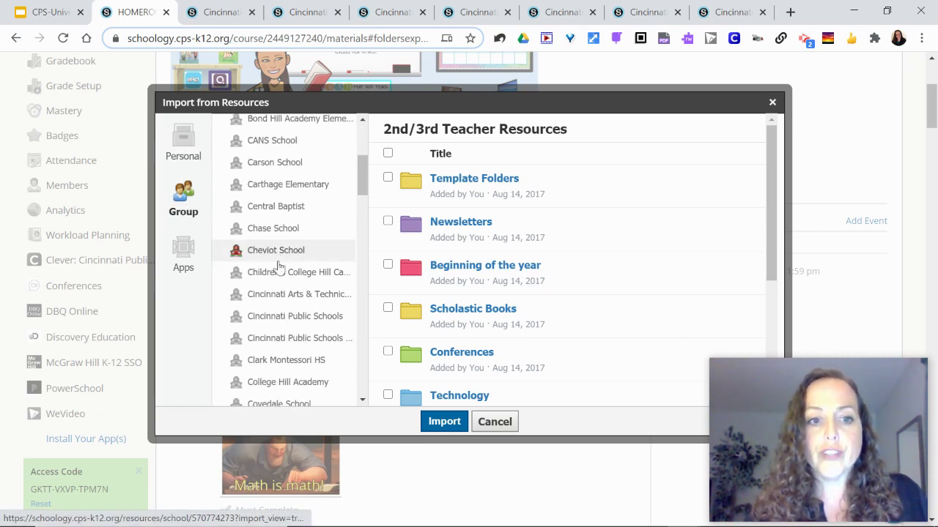
{"action": "left_click", "coordinate": [275, 315]}
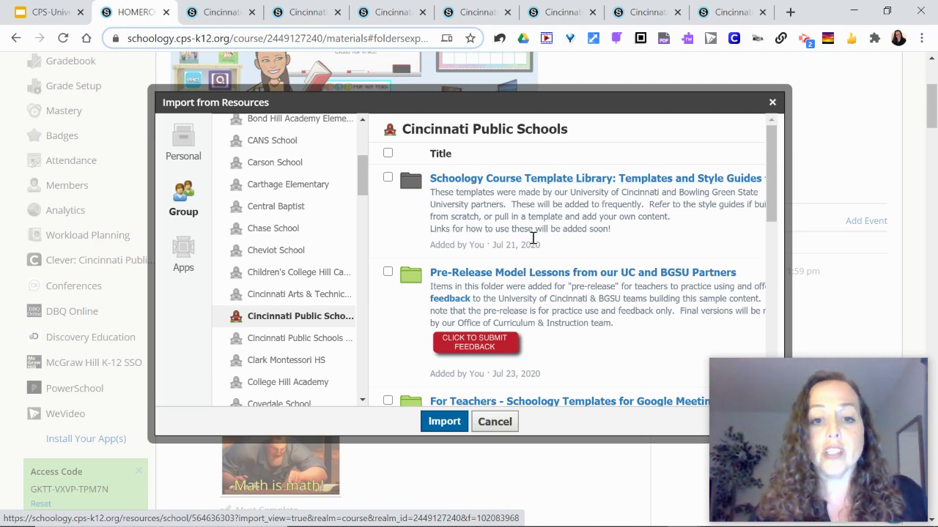
Step: Browse the pre-release model lessons to K-3 ELA Wit and Wisdom, open Grade 1, W&W Unit 1, and select Lesson 1, Noticing and Wondering
{"action": "left_click", "coordinate": [520, 274]}
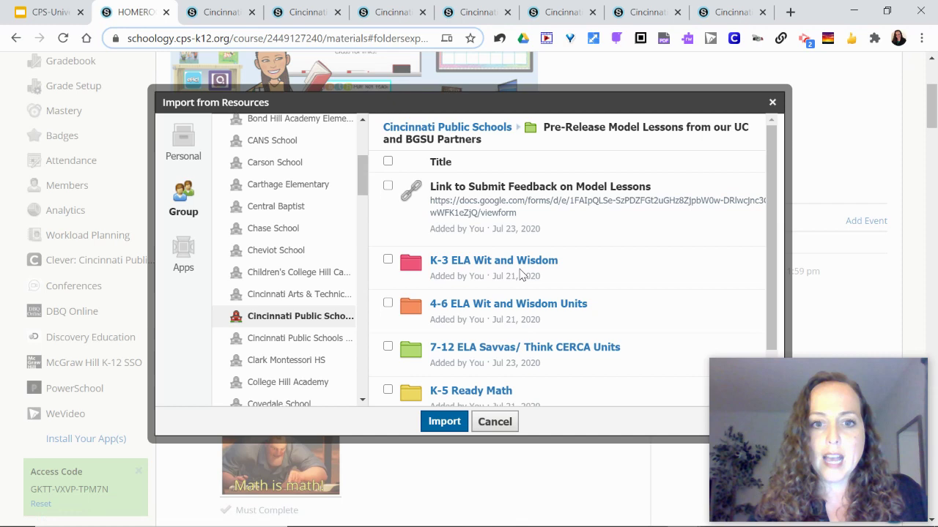
{"action": "left_click", "coordinate": [505, 261]}
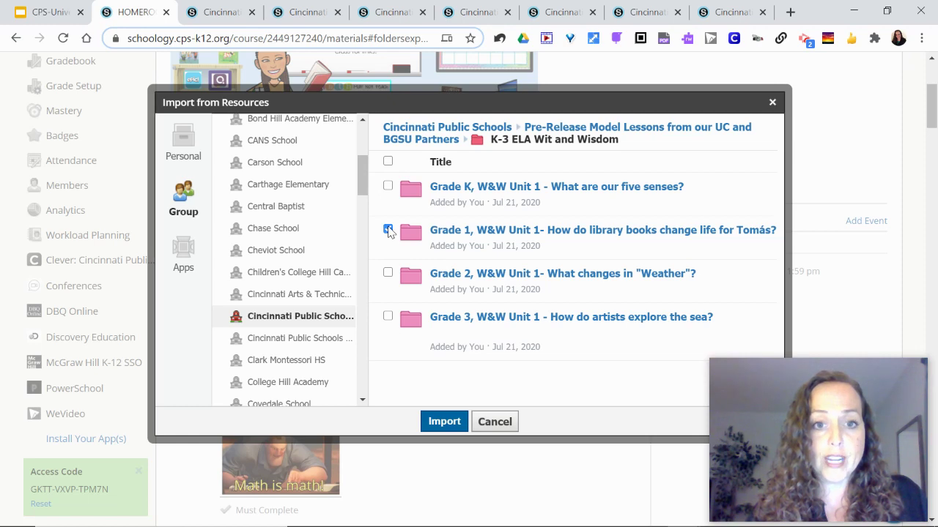
{"action": "left_click", "coordinate": [477, 232]}
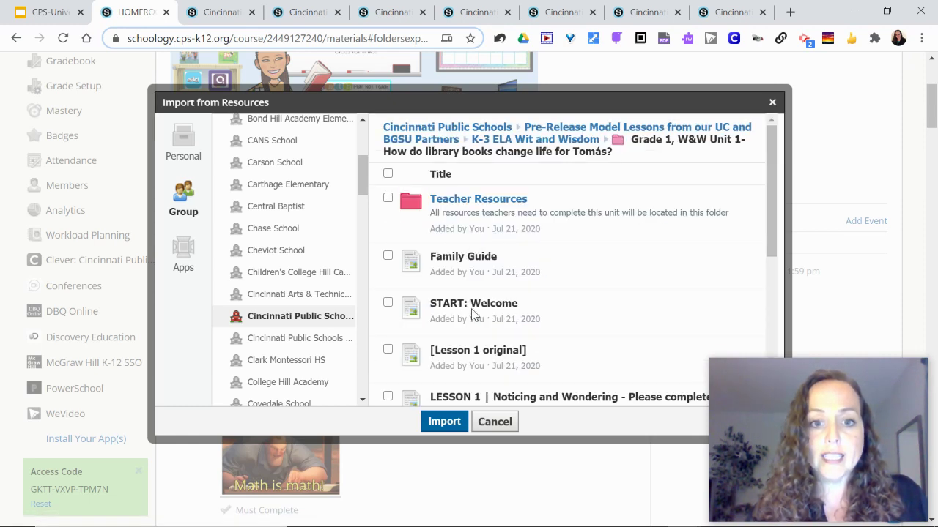
{"action": "scroll", "coordinate": [473, 314], "scroll_direction": "down", "scroll_amount": 2}
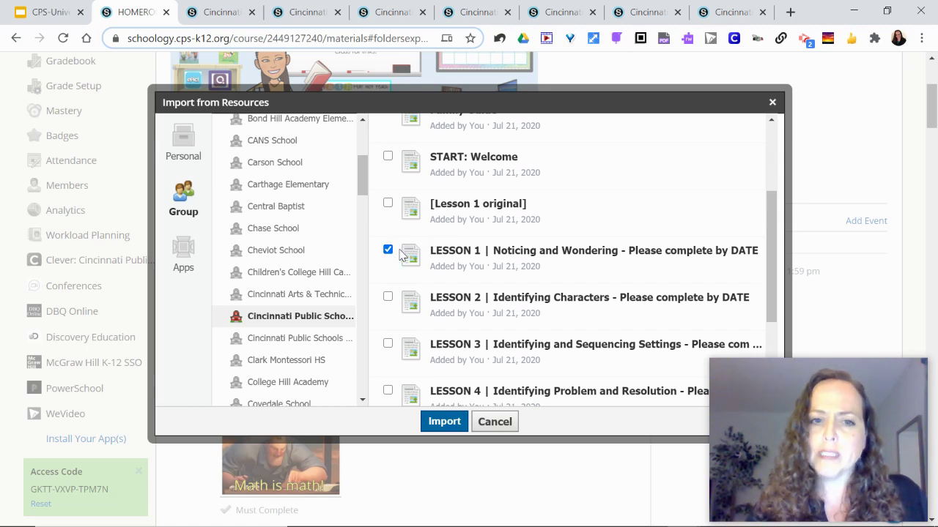
Step: Go back to the K-3 ELA Wit and Wisdom folder and import the whole Grade 1, W&W Unit 1 folder with all its items
{"action": "scroll", "coordinate": [403, 220], "scroll_direction": "up", "scroll_amount": 2}
{"action": "left_click", "coordinate": [578, 140]}
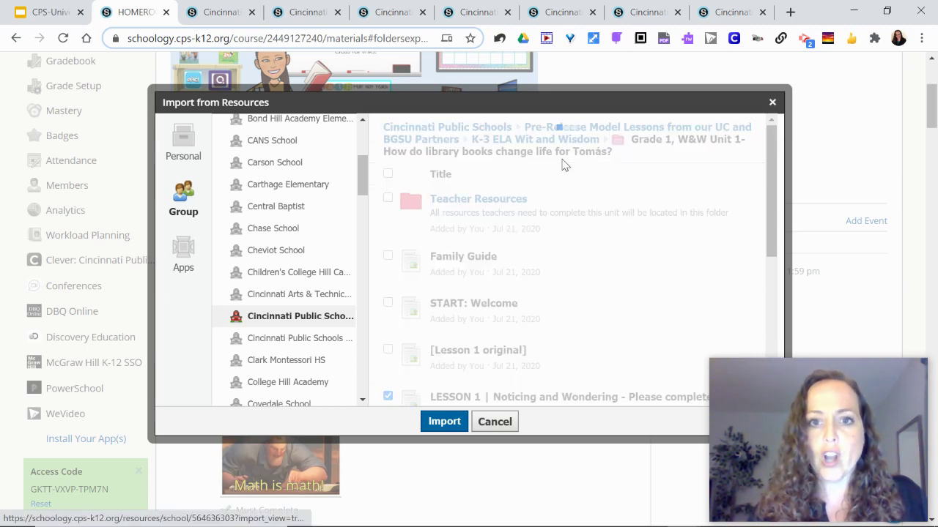
{"action": "left_click", "coordinate": [388, 230]}
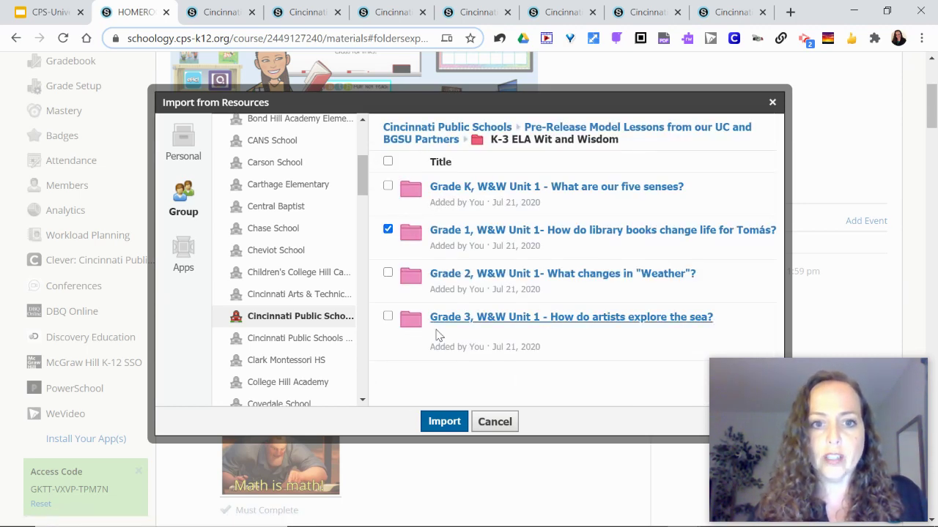
{"action": "left_click", "coordinate": [448, 422]}
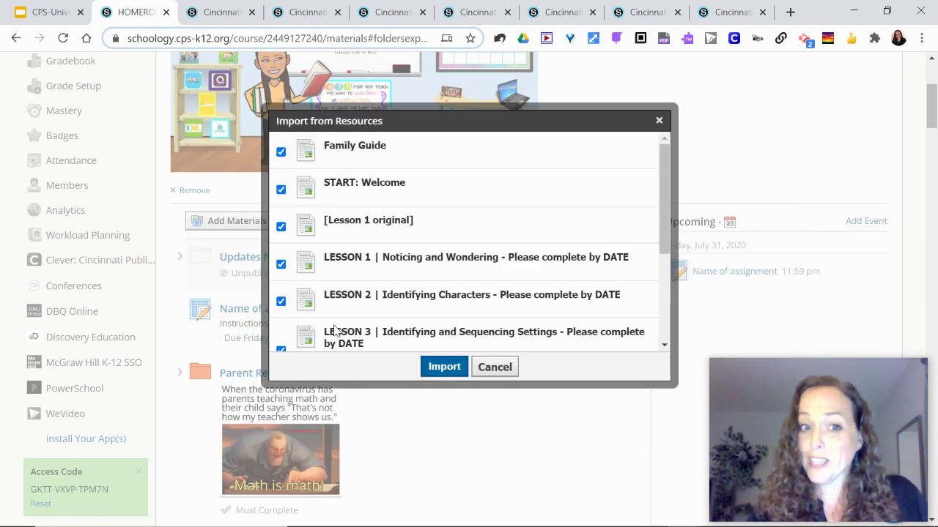
{"action": "left_click", "coordinate": [444, 367]}
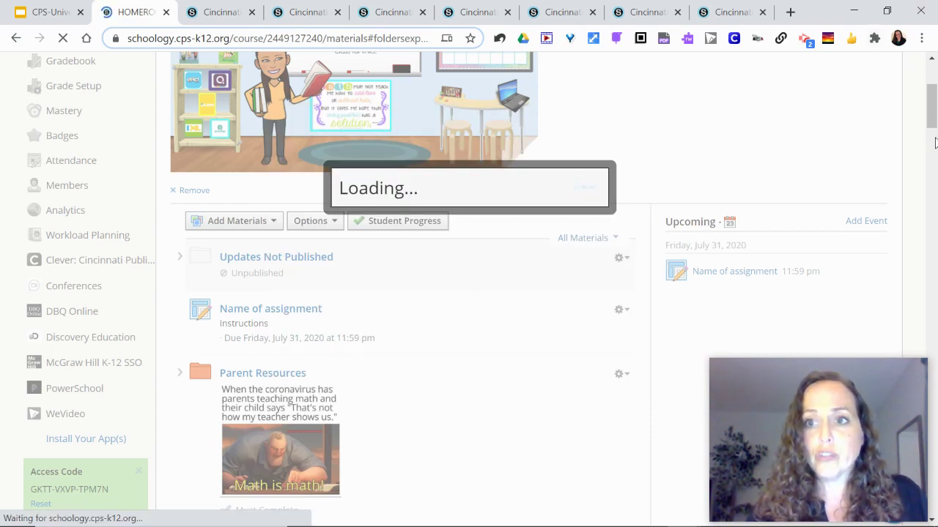
Step: Expand the Parent Resources folder and start a resource import between its two Google Meet pages
{"action": "left_click_drag", "start_coordinate": [934, 123], "coordinate": [932, 498]}
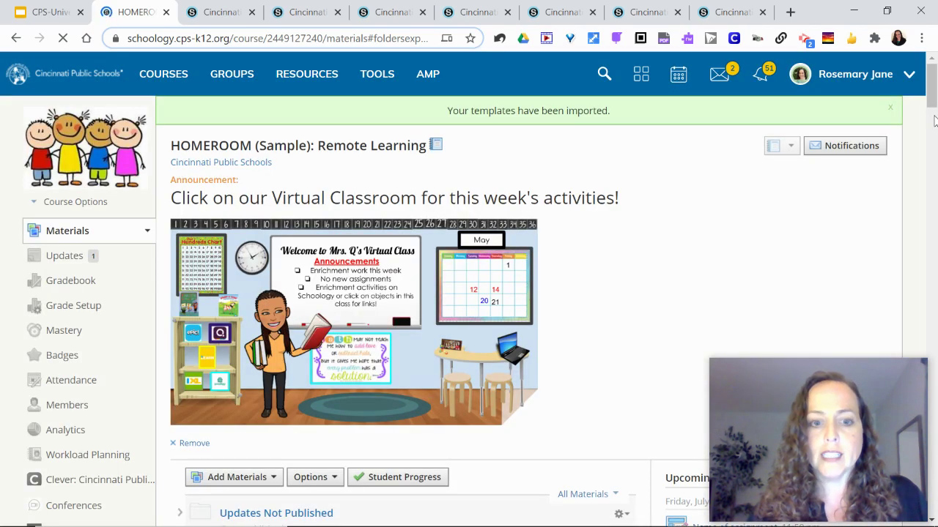
{"action": "left_click_drag", "start_coordinate": [931, 98], "coordinate": [932, 125]}
{"action": "left_click", "coordinate": [180, 338]}
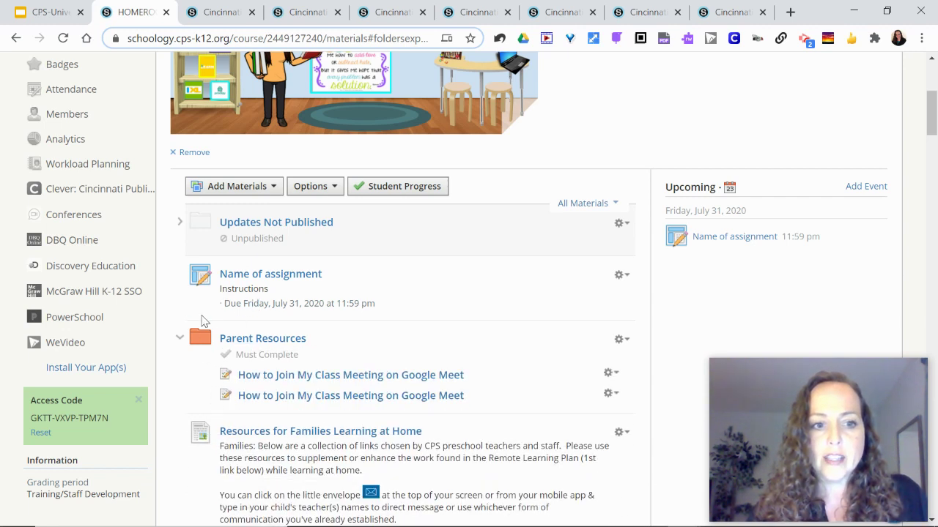
{"action": "mouse_move", "coordinate": [260, 323]}
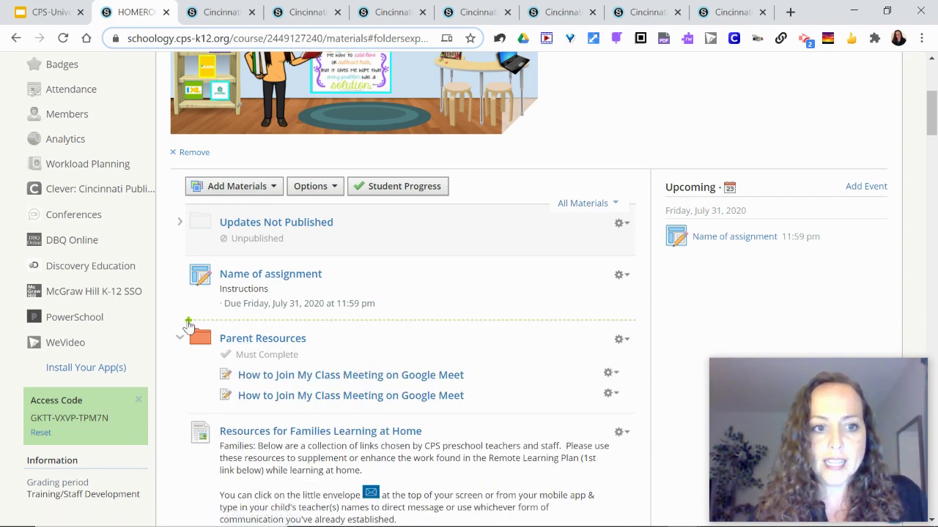
{"action": "scroll", "coordinate": [208, 379], "scroll_direction": "down", "scroll_amount": 1}
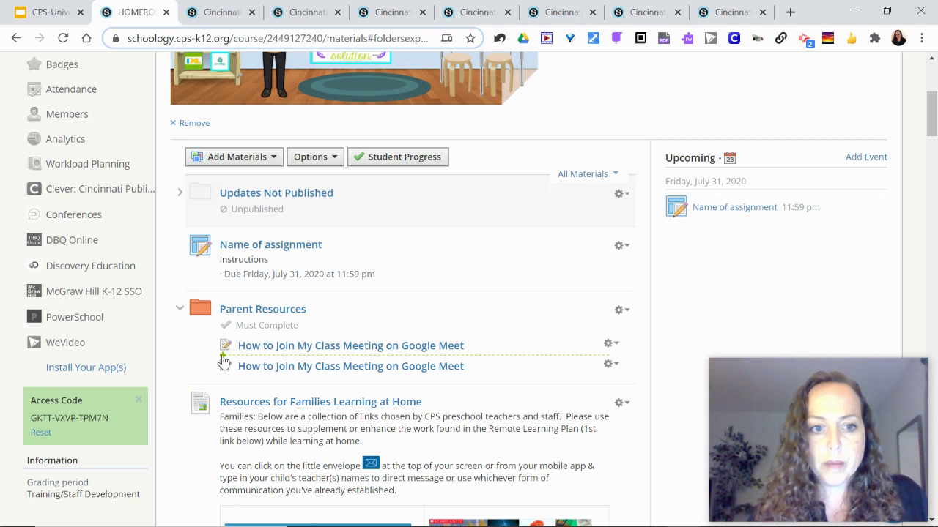
{"action": "left_click", "coordinate": [223, 359]}
{"action": "scroll", "coordinate": [248, 394], "scroll_direction": "down", "scroll_amount": 1}
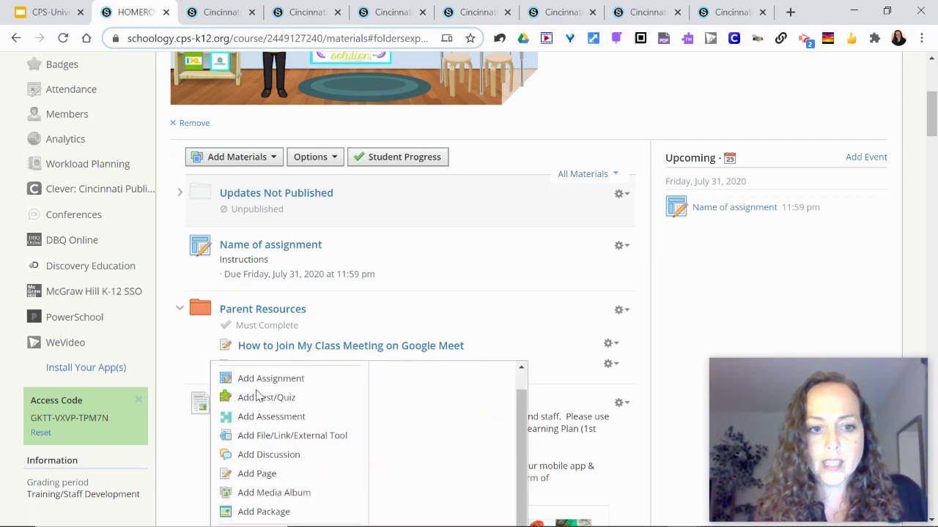
{"action": "scroll", "coordinate": [446, 477], "scroll_direction": "down", "scroll_amount": 4}
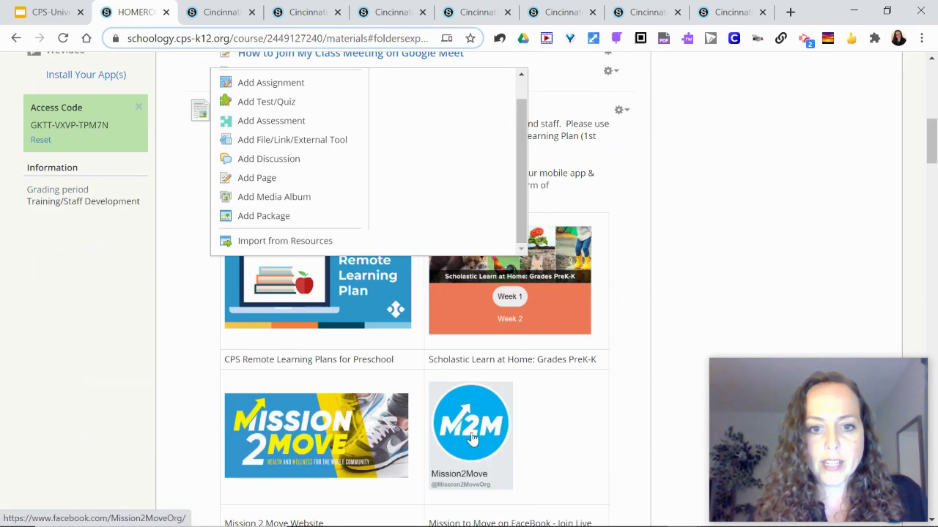
{"action": "left_click", "coordinate": [279, 242]}
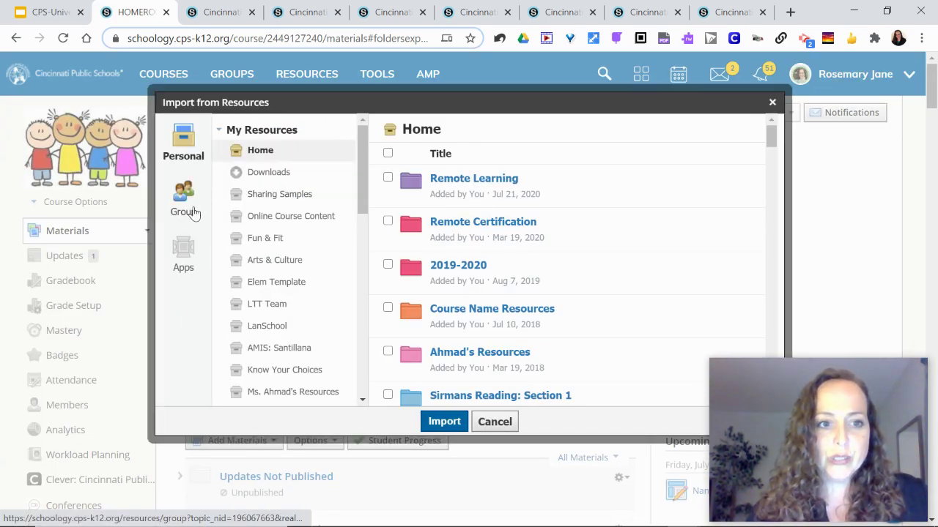
Step: Collapse the group resources and open the Cincinnati Public Schools resources for the import into Parent Resources
{"action": "left_click", "coordinate": [184, 208]}
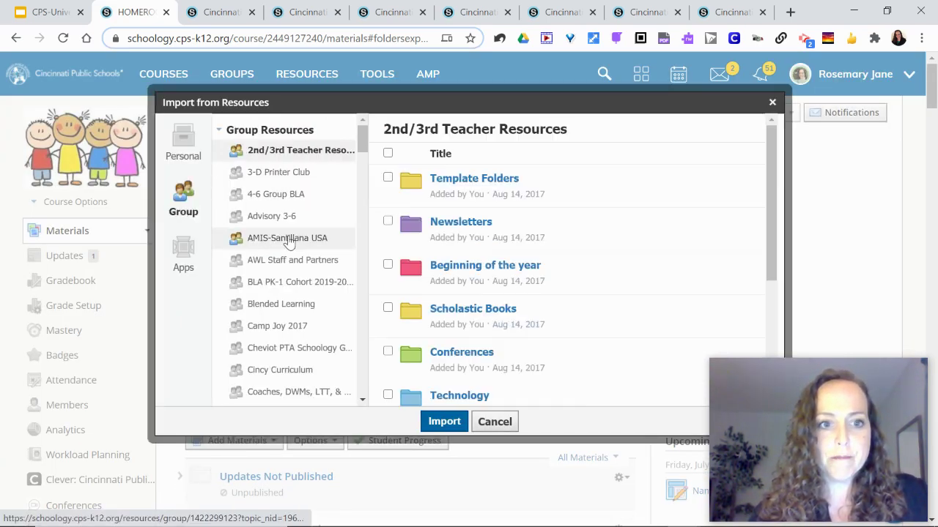
{"action": "left_click", "coordinate": [219, 130]}
{"action": "scroll", "coordinate": [279, 238], "scroll_direction": "down", "scroll_amount": 2}
{"action": "scroll", "coordinate": [282, 250], "scroll_direction": "down", "scroll_amount": 2}
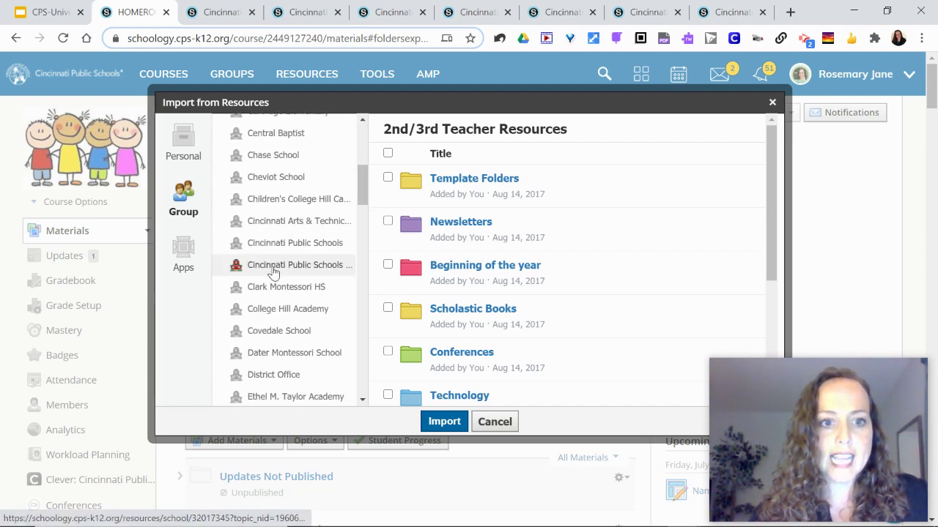
{"action": "left_click", "coordinate": [288, 247]}
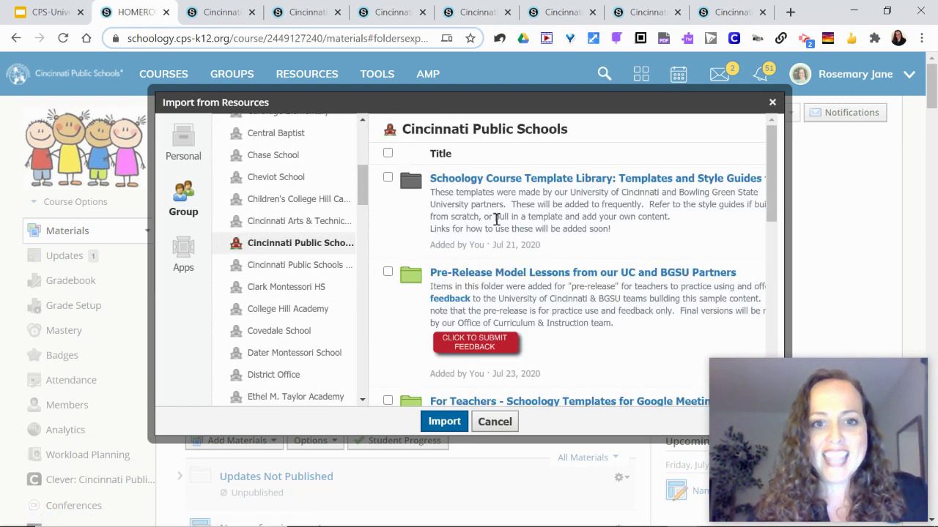
Step: Import the Wit and Wisdom Template (ELA Grades k-3) from the English Language Arts folder of the Schoology Course Template Library
{"action": "left_click", "coordinate": [518, 181]}
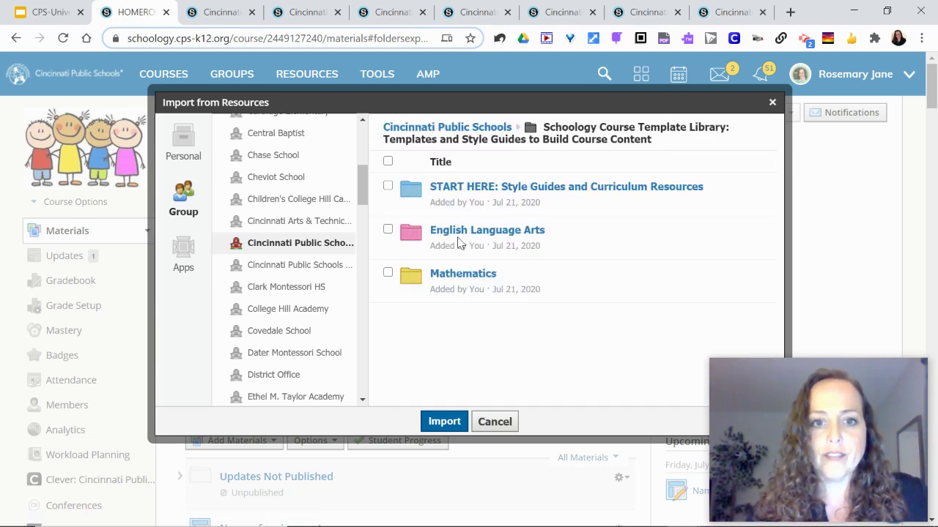
{"action": "left_click", "coordinate": [457, 233]}
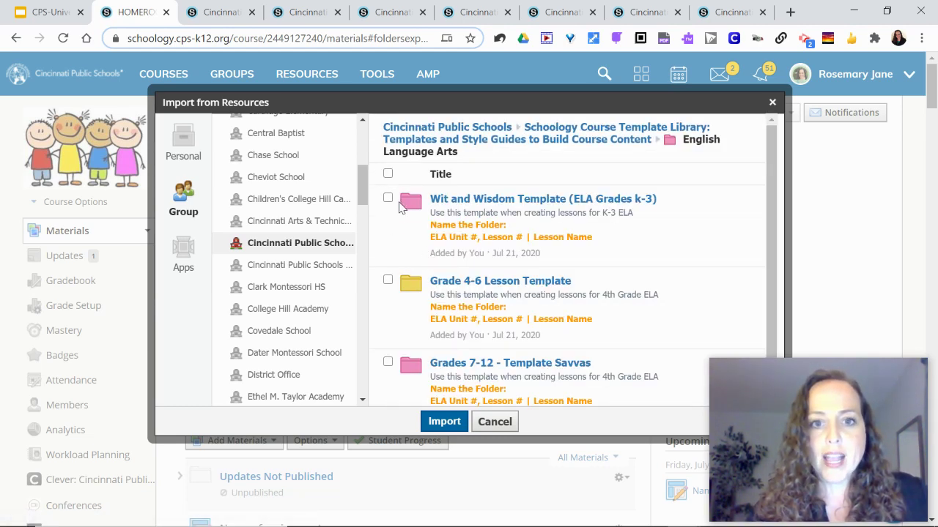
{"action": "left_click", "coordinate": [467, 202]}
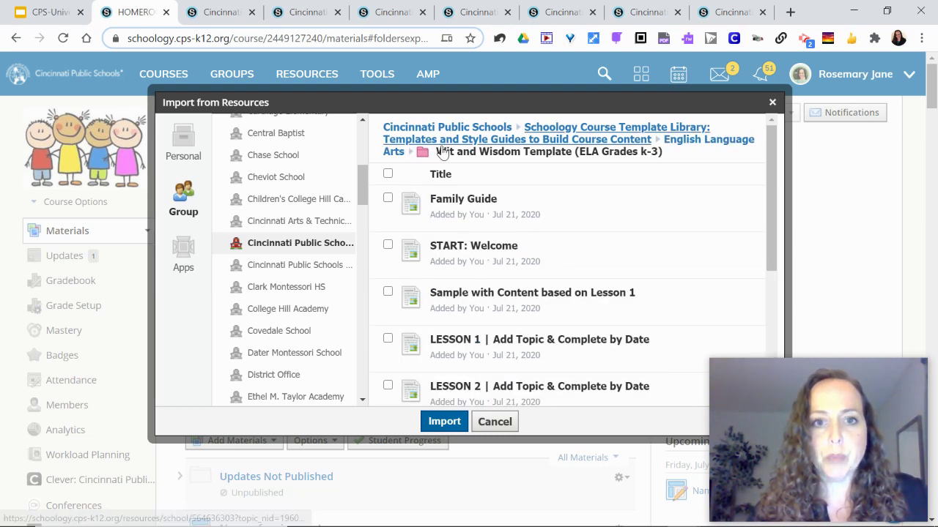
{"action": "left_click", "coordinate": [394, 153]}
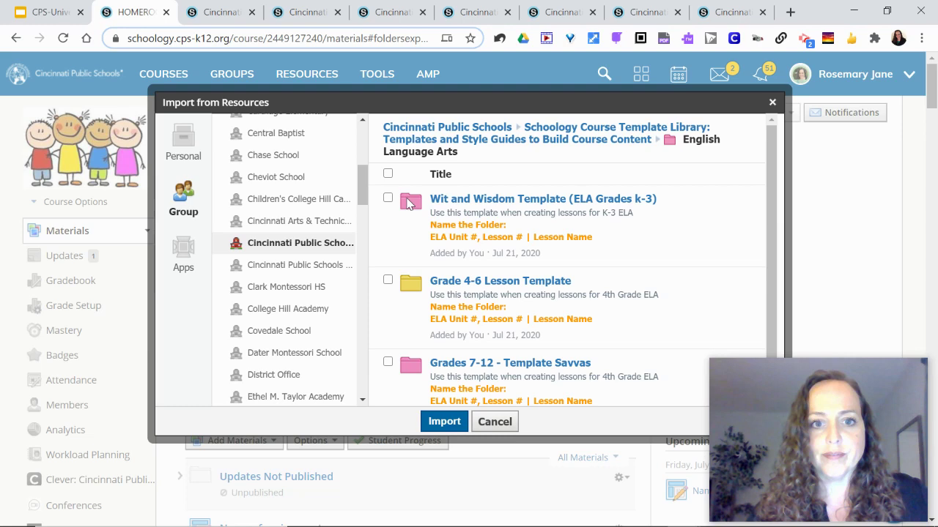
{"action": "left_click", "coordinate": [444, 421]}
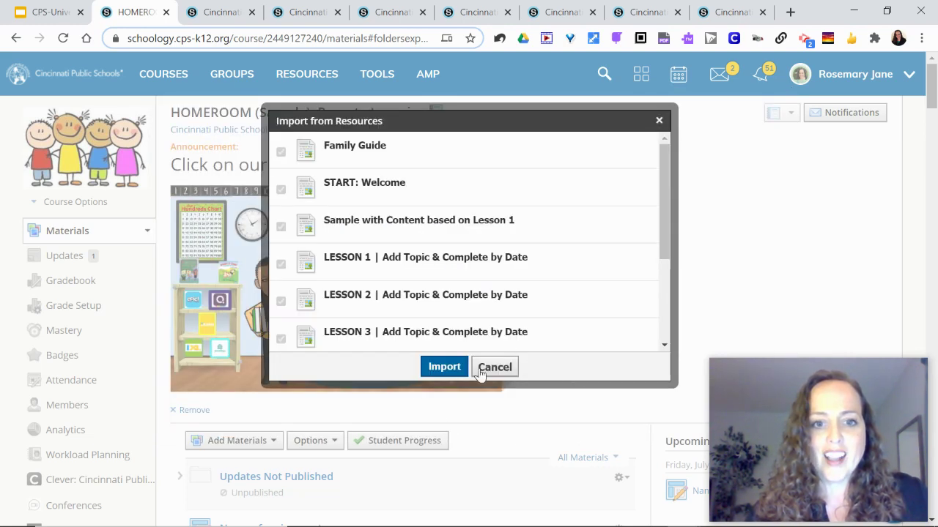
{"action": "left_click", "coordinate": [442, 367]}
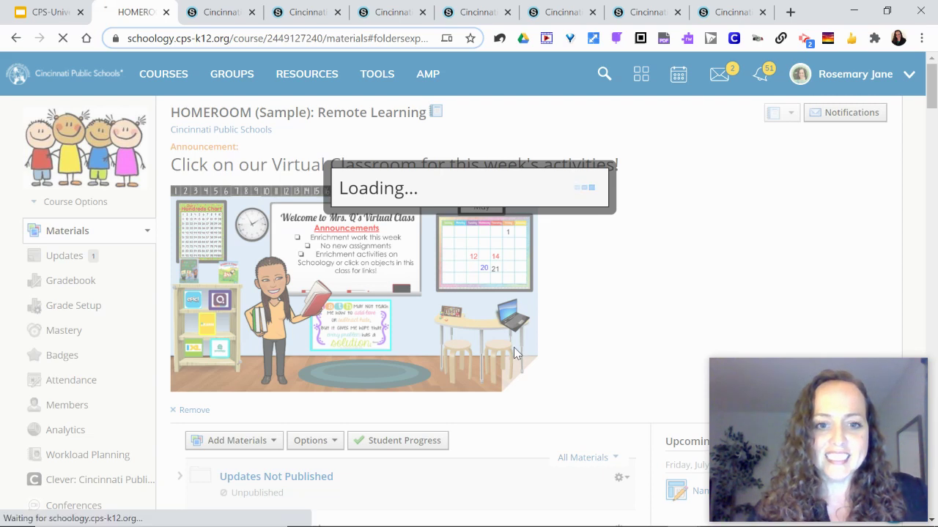
Step: Expand the Parent Resources folder in the homeroom course to check where the imported Wit and Wisdom Template sits
{"action": "scroll", "coordinate": [428, 378], "scroll_direction": "down", "scroll_amount": 4}
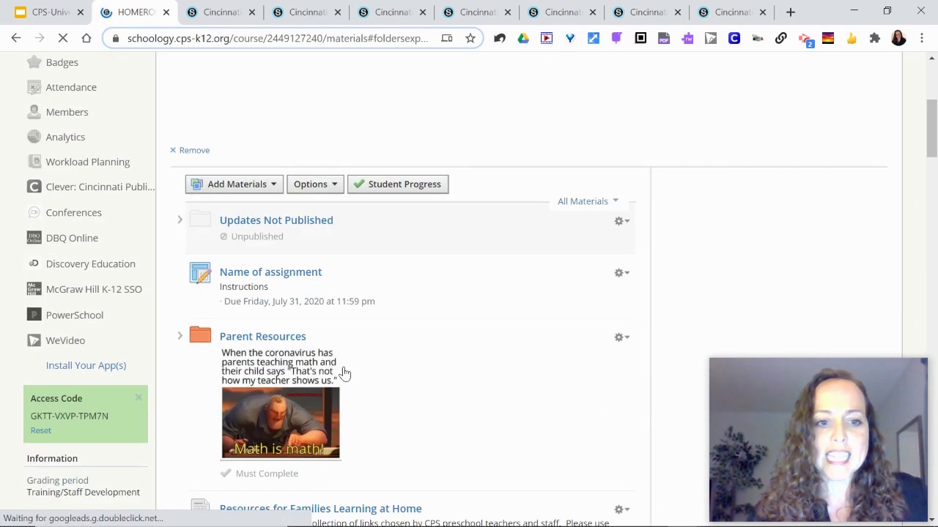
{"action": "left_click", "coordinate": [178, 338]}
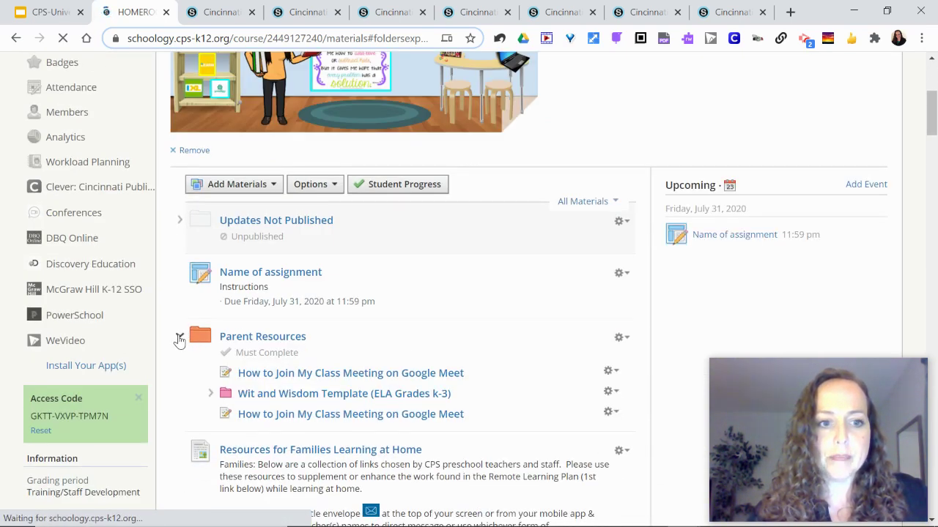
{"action": "left_click", "coordinate": [178, 339]}
{"action": "scroll", "coordinate": [333, 357], "scroll_direction": "down", "scroll_amount": 1}
{"action": "scroll", "coordinate": [333, 357], "scroll_direction": "down", "scroll_amount": 1}
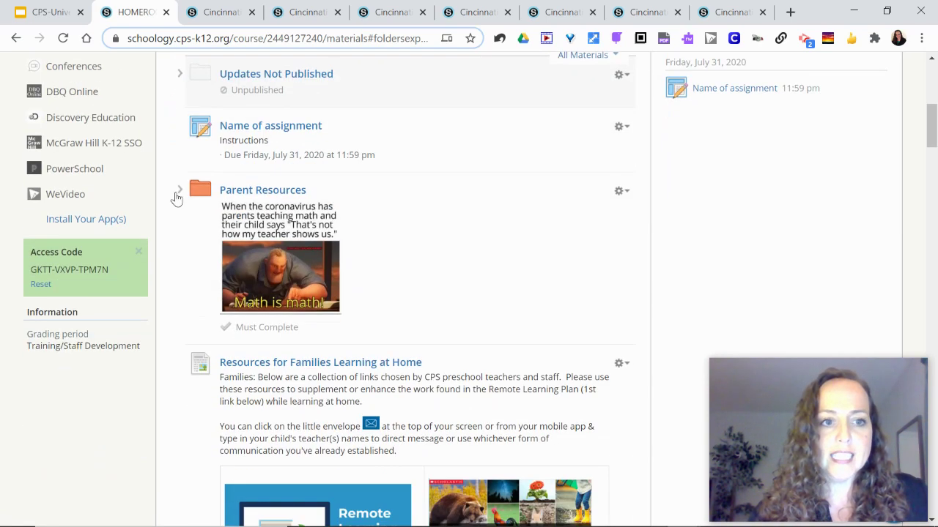
{"action": "left_click", "coordinate": [187, 213]}
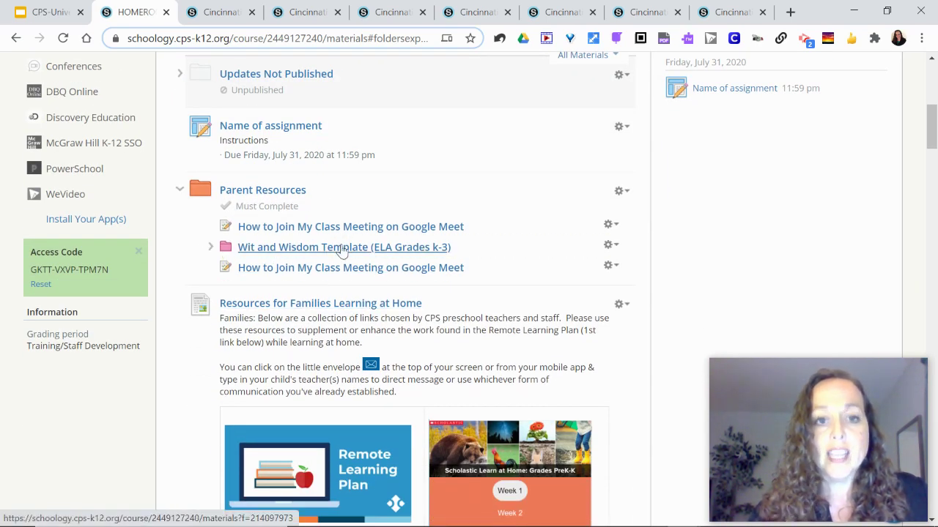
Step: Go to the Cincinnati Public Schools page and open the Pre-Release Model Lessons from our UC and BGSU Partners folder in its resources
{"action": "scroll", "coordinate": [359, 190], "scroll_direction": "up", "scroll_amount": 6}
{"action": "left_click", "coordinate": [891, 76]}
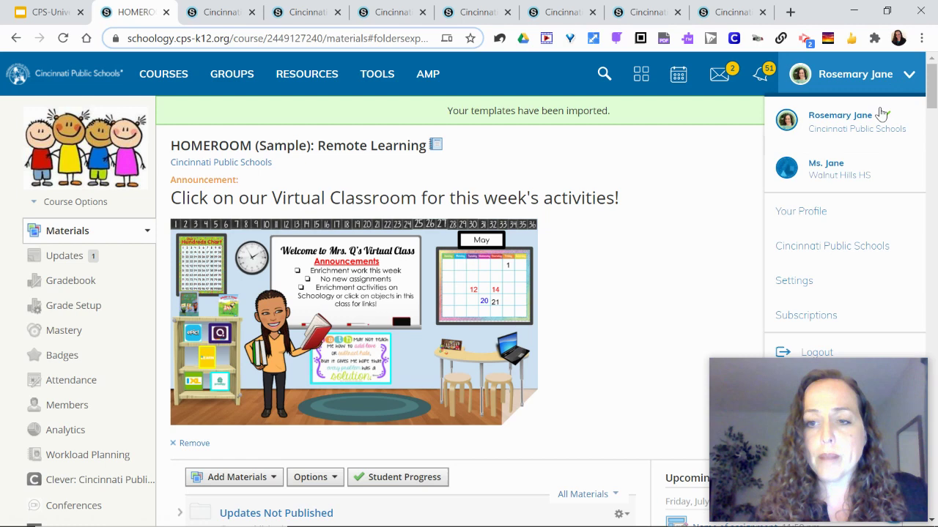
{"action": "left_click", "coordinate": [811, 252]}
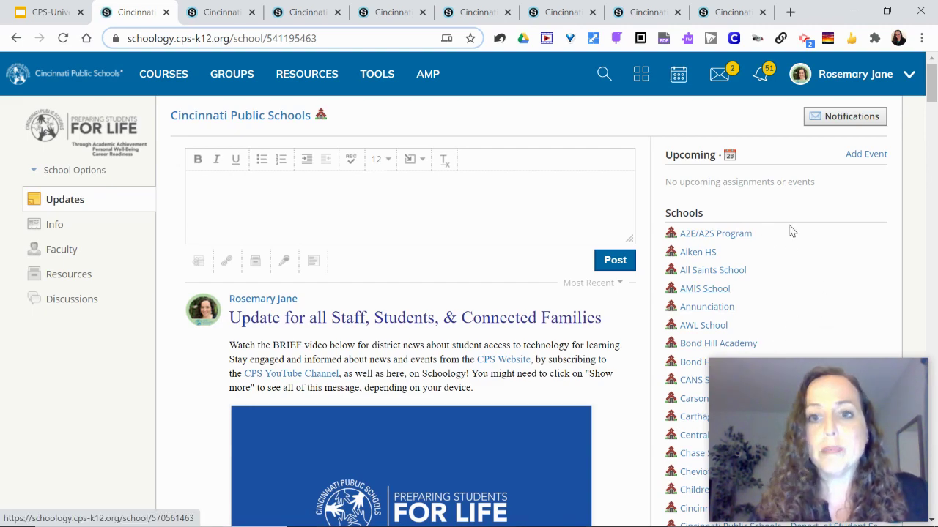
{"action": "scroll", "coordinate": [791, 230], "scroll_direction": "down", "scroll_amount": 3}
{"action": "scroll", "coordinate": [785, 249], "scroll_direction": "down", "scroll_amount": 2}
{"action": "scroll", "coordinate": [791, 241], "scroll_direction": "up", "scroll_amount": 6}
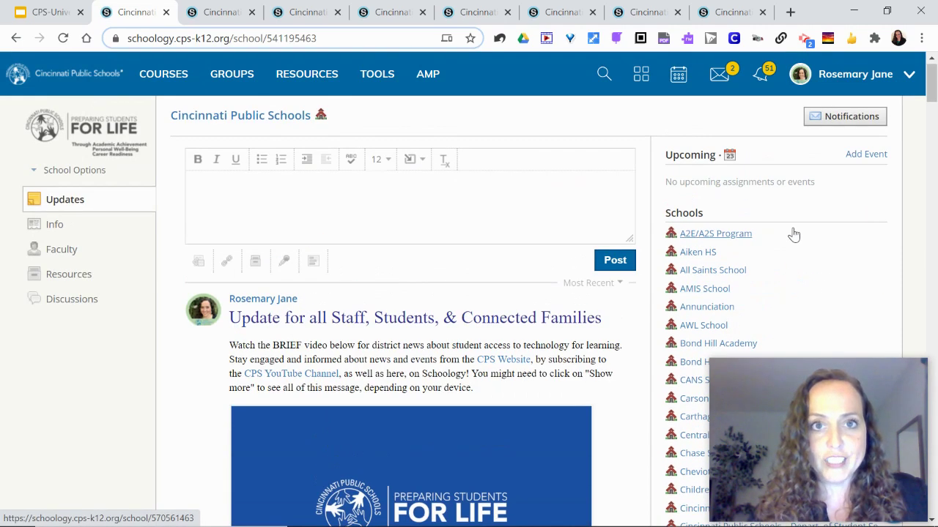
{"action": "left_click", "coordinate": [67, 280]}
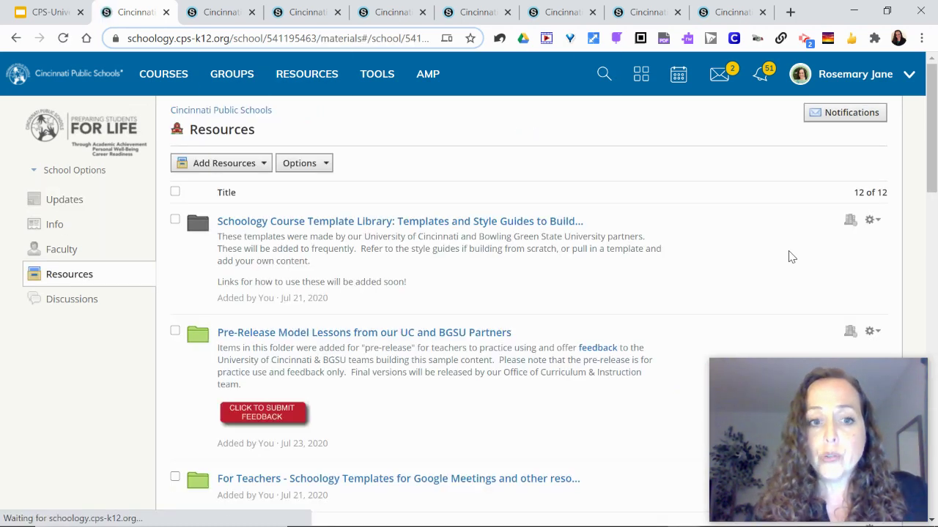
{"action": "scroll", "coordinate": [853, 286], "scroll_direction": "down", "scroll_amount": 1}
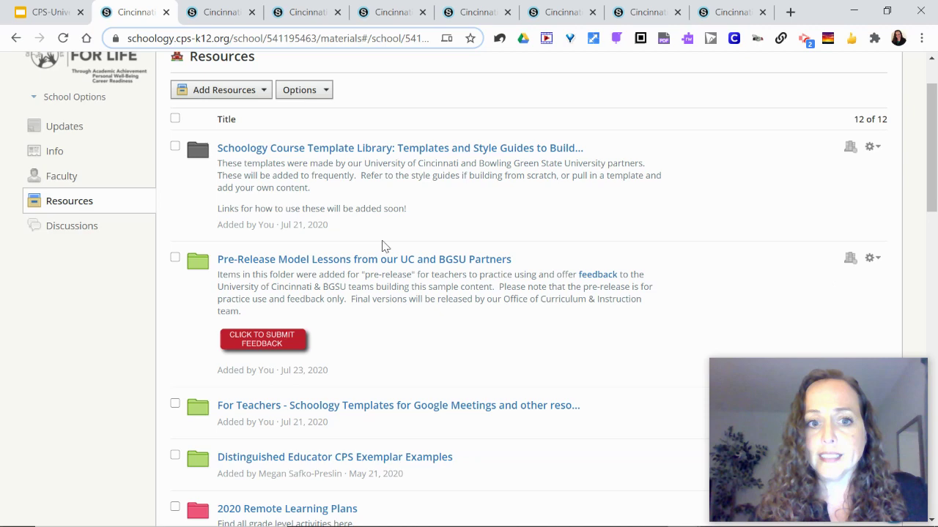
{"action": "left_click", "coordinate": [383, 261]}
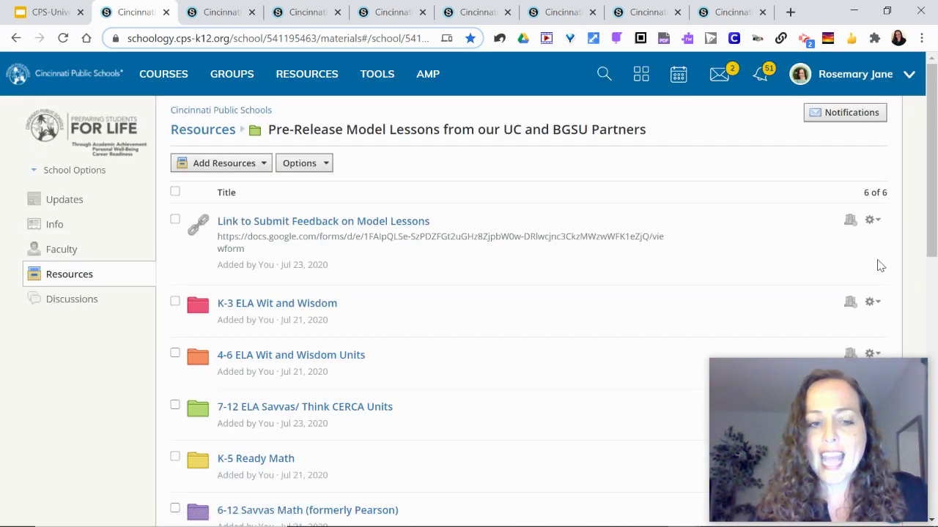
{"action": "scroll", "coordinate": [880, 266], "scroll_direction": "down", "scroll_amount": 2}
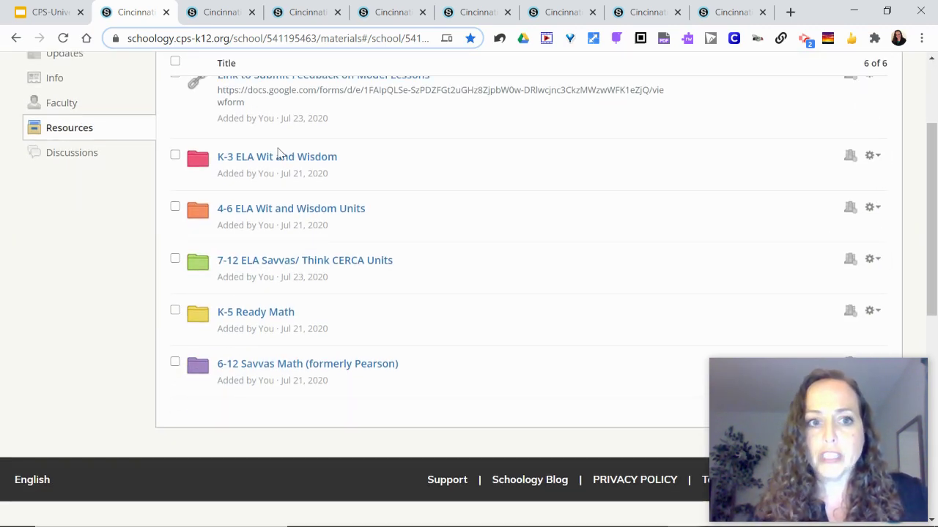
{"action": "left_click", "coordinate": [872, 156]}
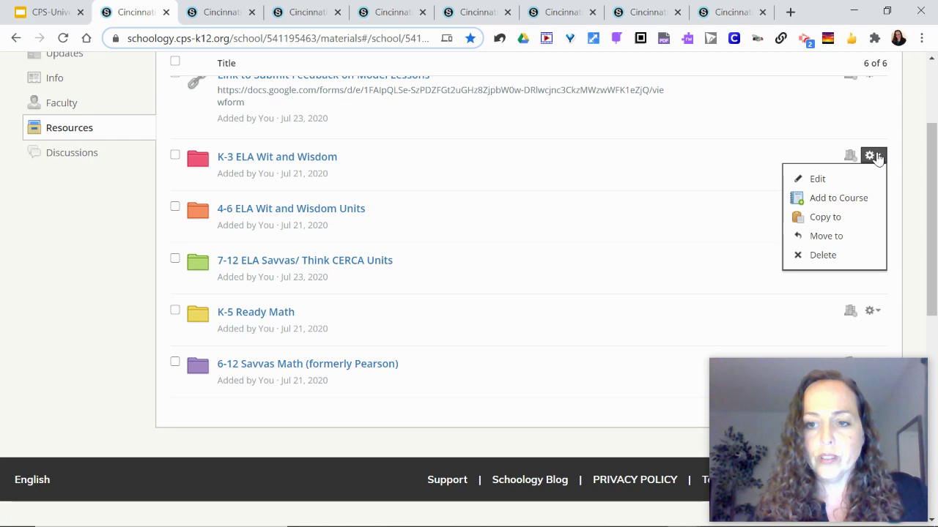
{"action": "left_click", "coordinate": [838, 199]}
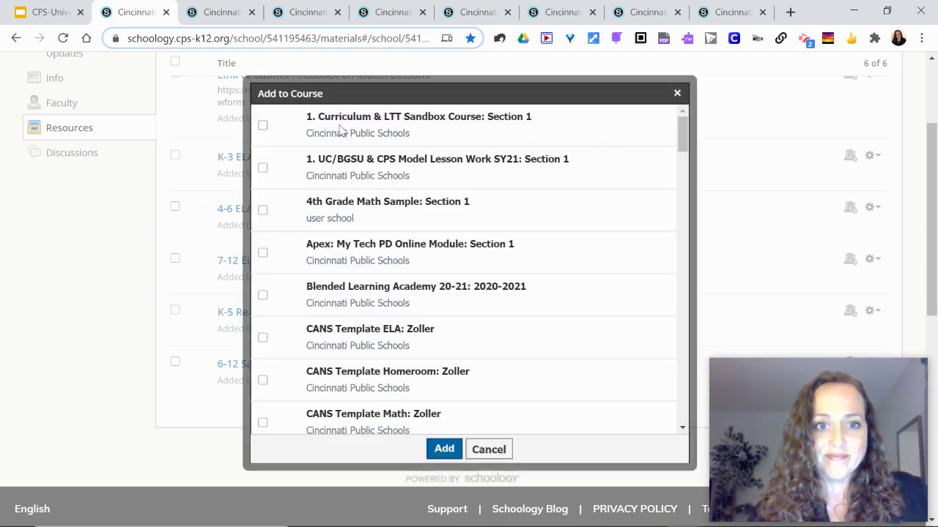
{"action": "left_click", "coordinate": [681, 93]}
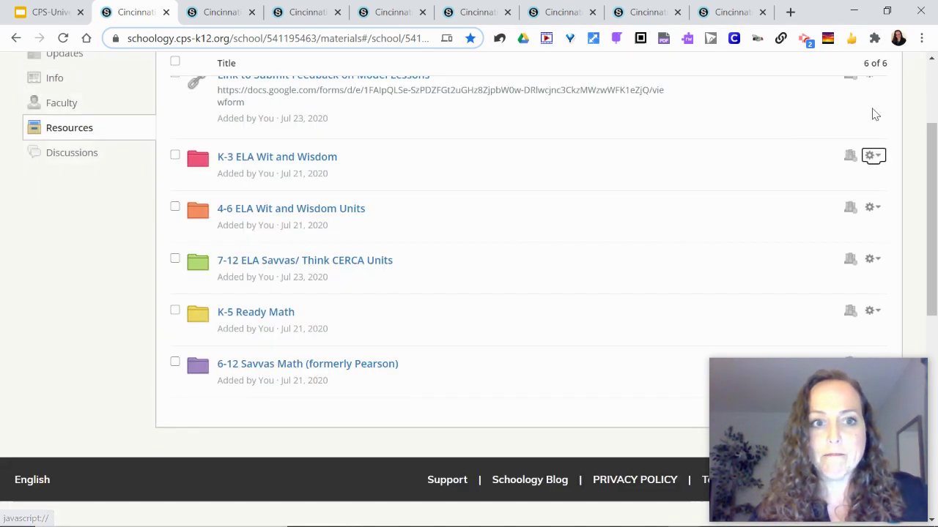
Step: Copy the K-3 ELA Wit and Wisdom folder to the Remote Learning folder of the Home collection
{"action": "left_click", "coordinate": [875, 158]}
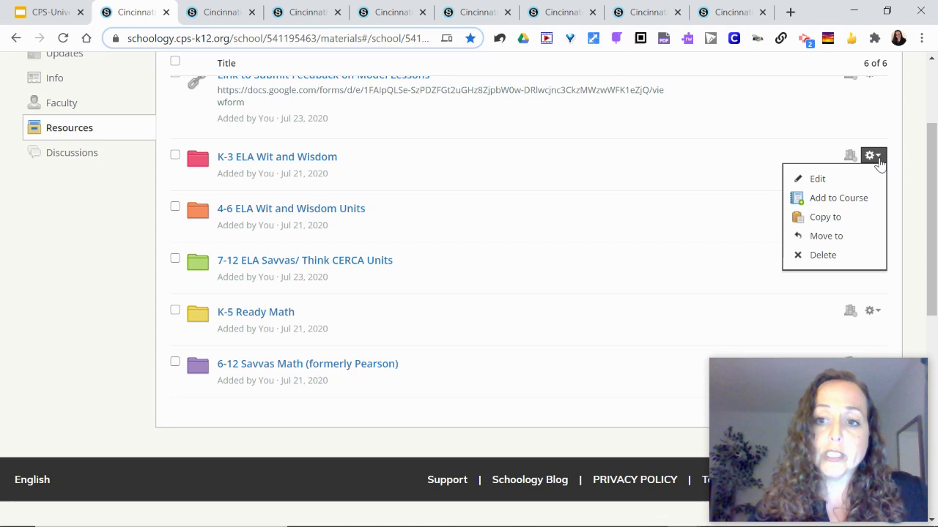
{"action": "left_click", "coordinate": [819, 217]}
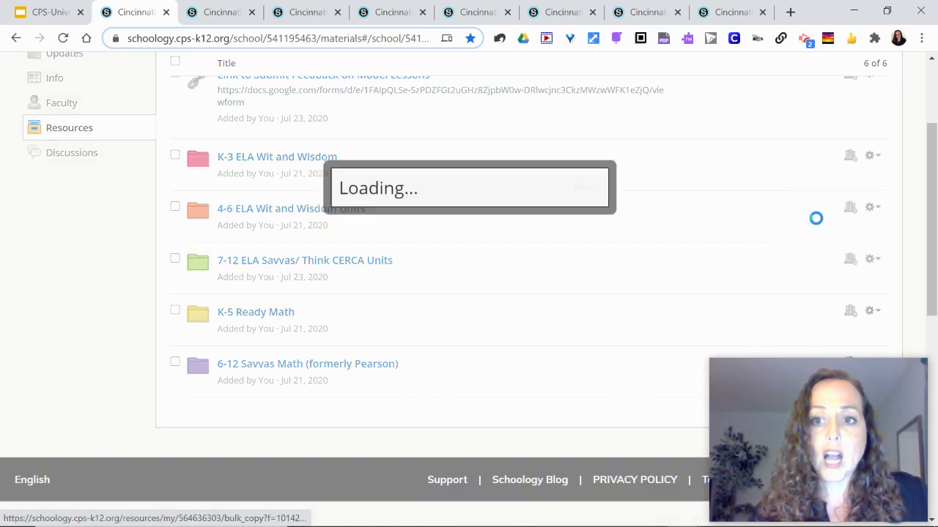
{"action": "left_click", "coordinate": [481, 192]}
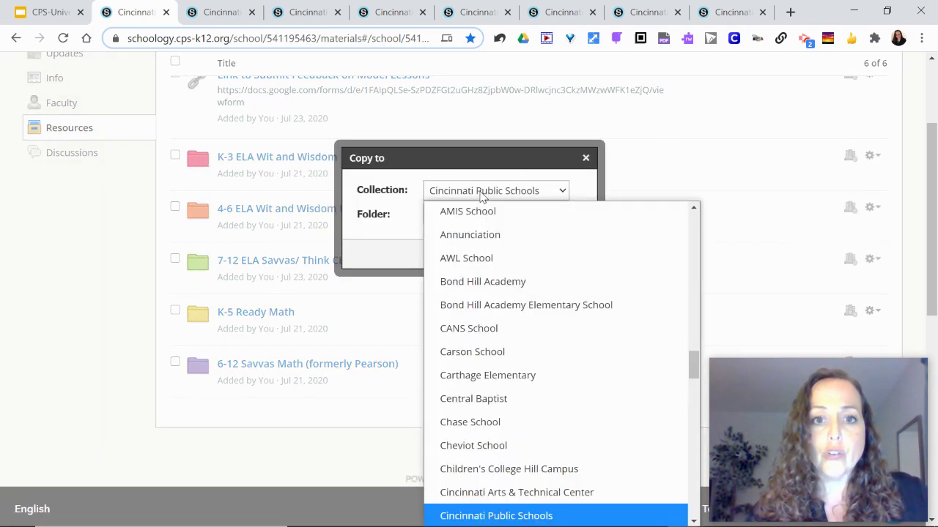
{"action": "scroll", "coordinate": [475, 234], "scroll_direction": "up", "scroll_amount": 15}
{"action": "left_click", "coordinate": [478, 216]}
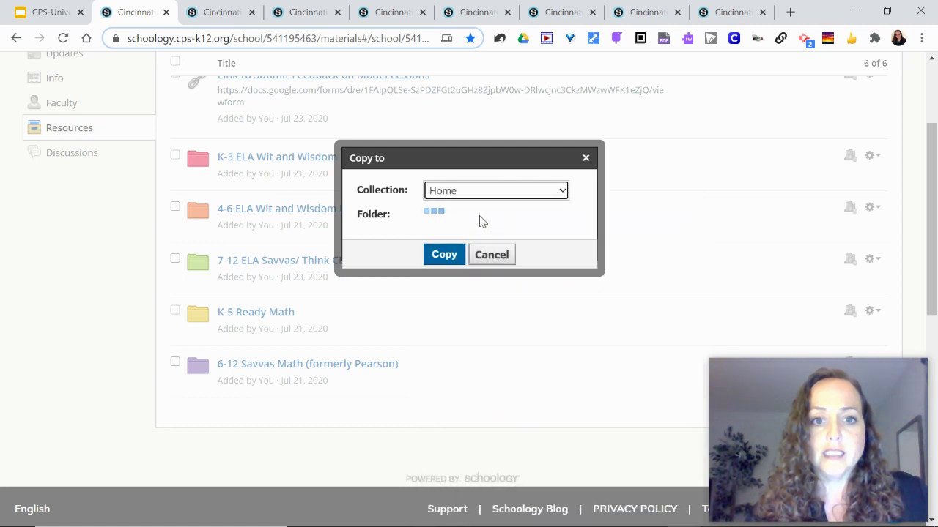
{"action": "left_click", "coordinate": [463, 215]}
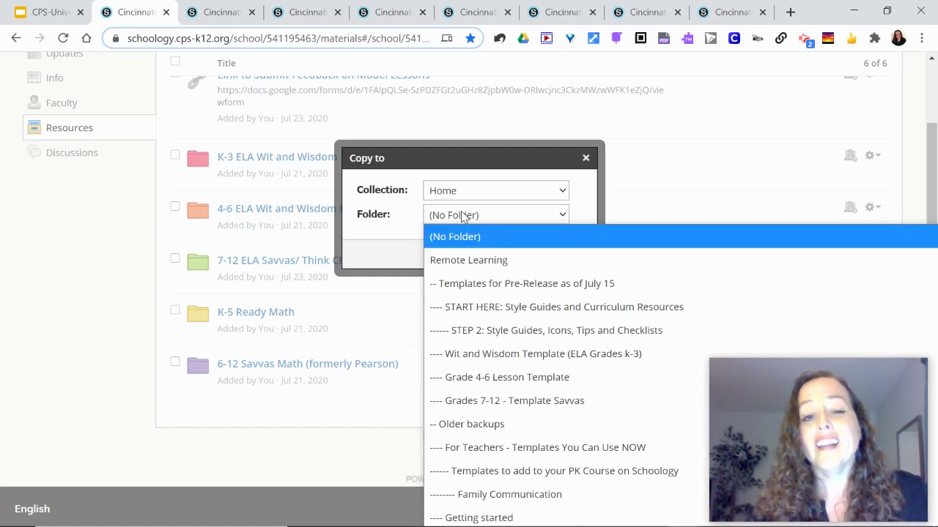
{"action": "left_click", "coordinate": [454, 262]}
{"action": "left_click", "coordinate": [443, 255]}
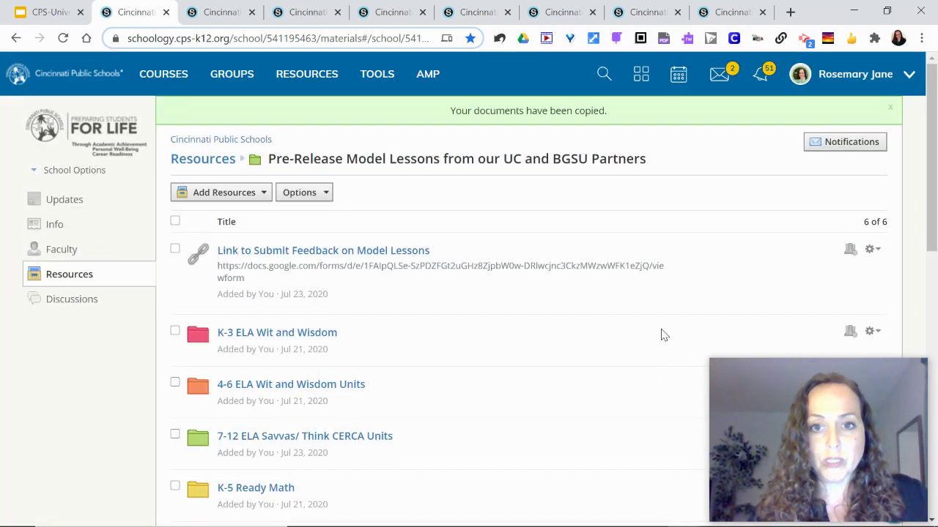
Step: Return to the HOMEROOM (Sample): Remote Learning course and open the Wit and Wisdom Template (ELA Grades k-3) folder inside Parent Resources
{"action": "left_click", "coordinate": [179, 77]}
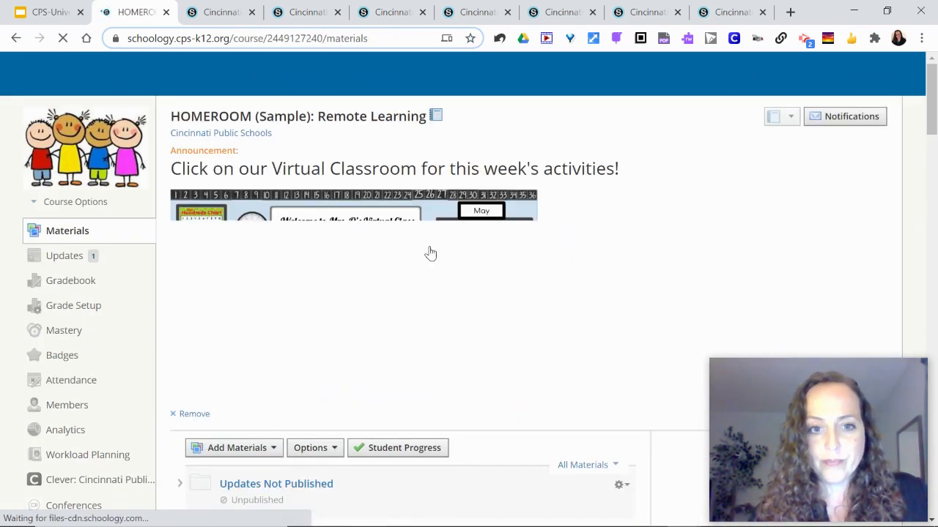
{"action": "scroll", "coordinate": [582, 296], "scroll_direction": "down", "scroll_amount": 4}
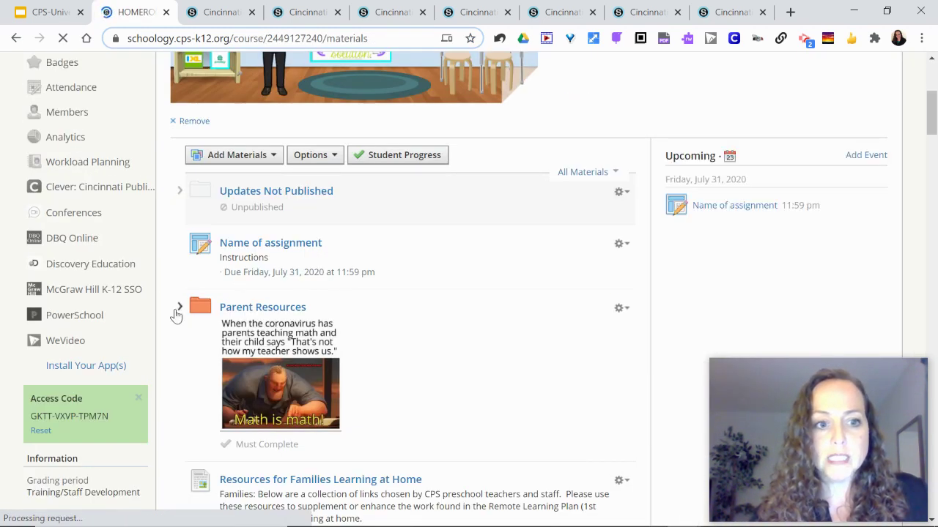
{"action": "scroll", "coordinate": [361, 361], "scroll_direction": "down", "scroll_amount": 2}
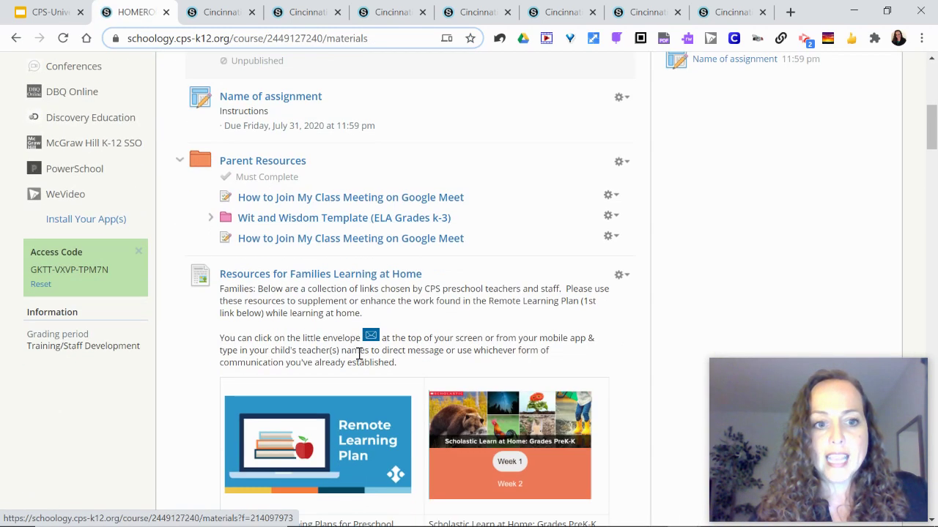
{"action": "left_click", "coordinate": [366, 220]}
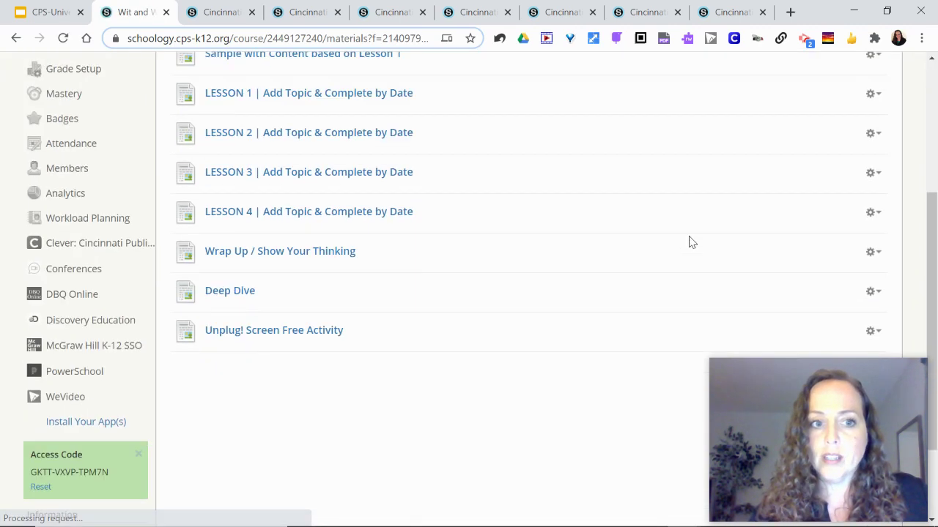
Step: Open the template's Family Guide page for editing and look through its content
{"action": "scroll", "coordinate": [689, 243], "scroll_direction": "up", "scroll_amount": 3}
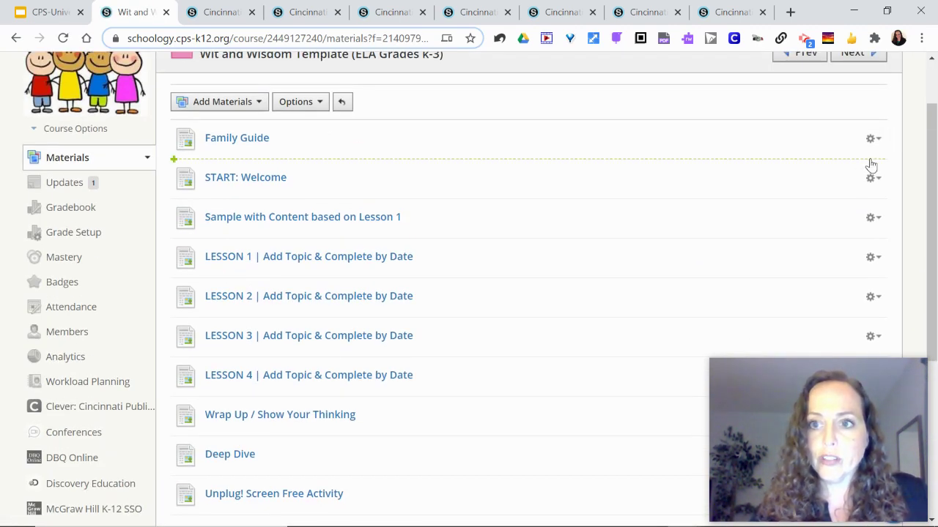
{"action": "left_click", "coordinate": [871, 144]}
{"action": "left_click", "coordinate": [791, 162]}
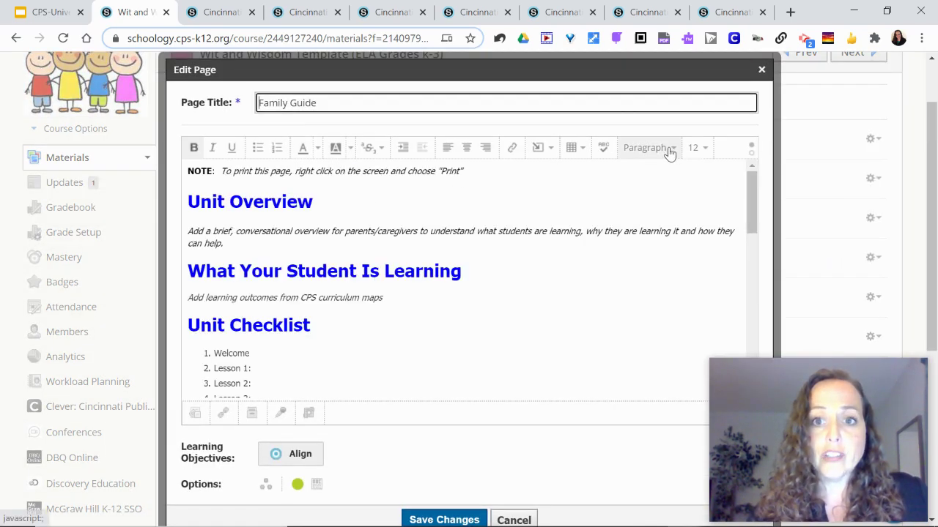
{"action": "scroll", "coordinate": [414, 265], "scroll_direction": "down", "scroll_amount": 10}
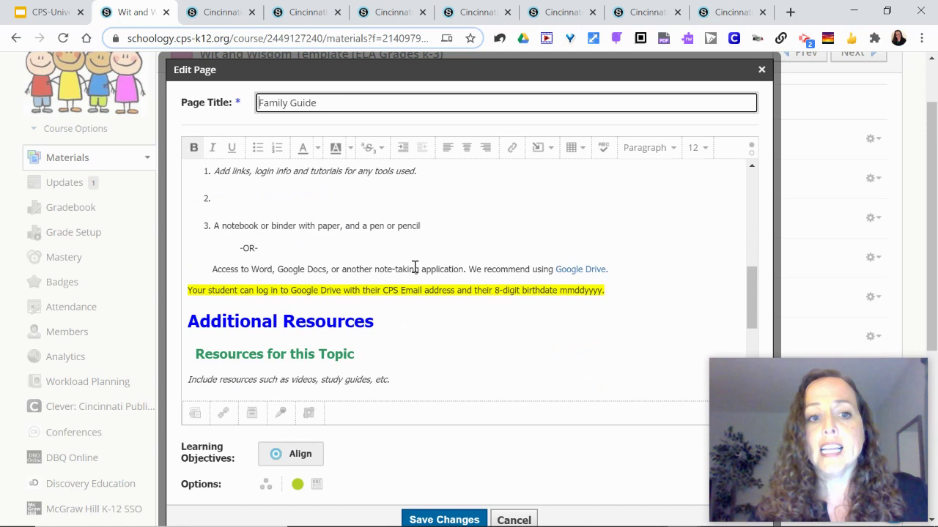
{"action": "scroll", "coordinate": [414, 267], "scroll_direction": "up", "scroll_amount": 10}
{"action": "scroll", "coordinate": [415, 267], "scroll_direction": "up", "scroll_amount": 2}
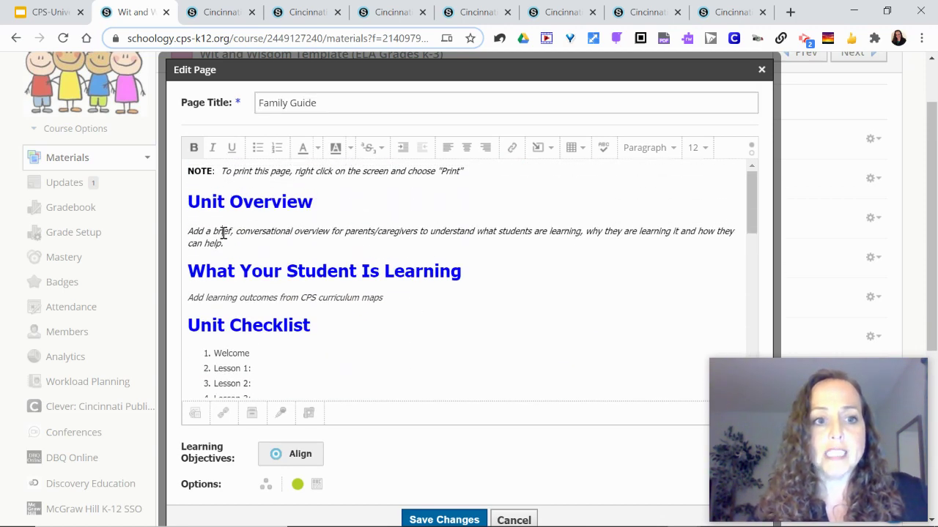
Step: Review the Family Guide from the Unit Overview placeholder to the Questions section, close it without saving and return to Parent Resources
{"action": "left_click_drag", "start_coordinate": [220, 232], "coordinate": [259, 245]}
{"action": "left_click", "coordinate": [275, 252]}
{"action": "scroll", "coordinate": [275, 253], "scroll_direction": "down", "scroll_amount": 2}
{"action": "scroll", "coordinate": [283, 249], "scroll_direction": "up", "scroll_amount": 2}
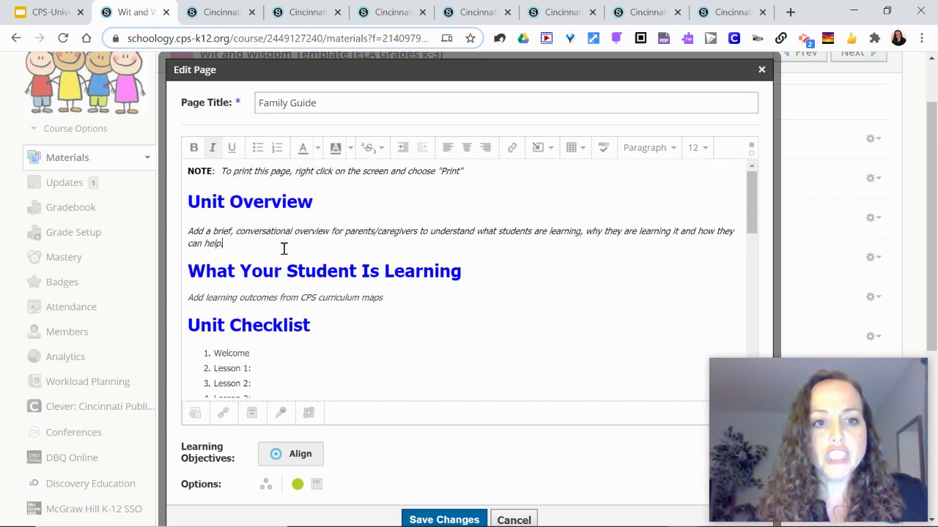
{"action": "scroll", "coordinate": [286, 251], "scroll_direction": "down", "scroll_amount": 10}
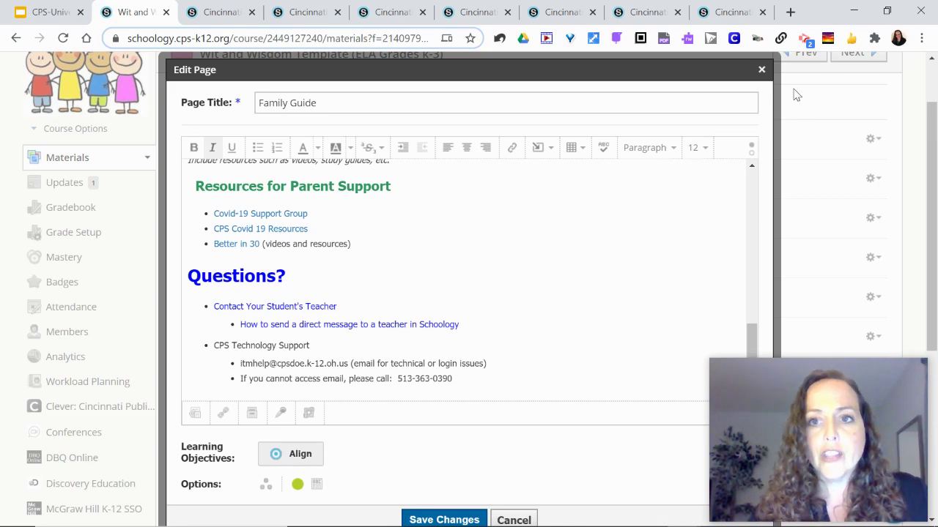
{"action": "left_click", "coordinate": [761, 70]}
{"action": "scroll", "coordinate": [455, 158], "scroll_direction": "up", "scroll_amount": 1}
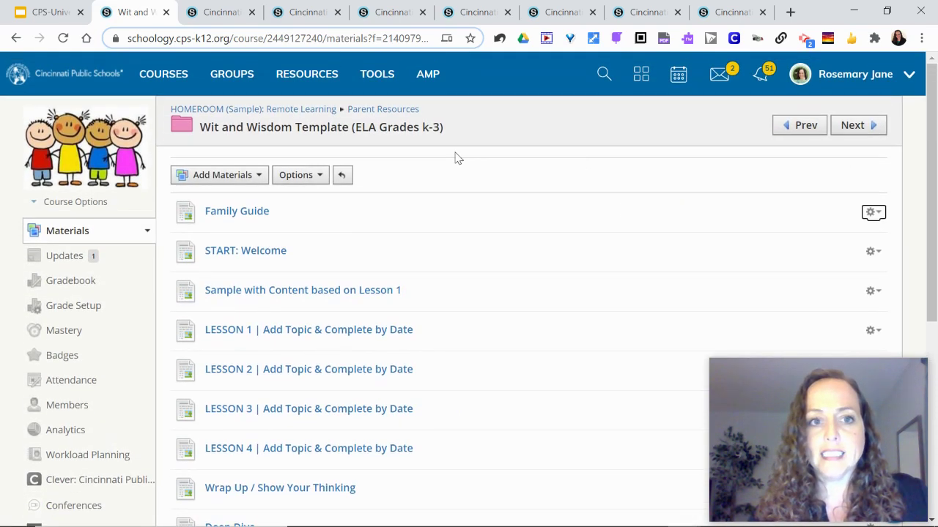
{"action": "left_click", "coordinate": [367, 109]}
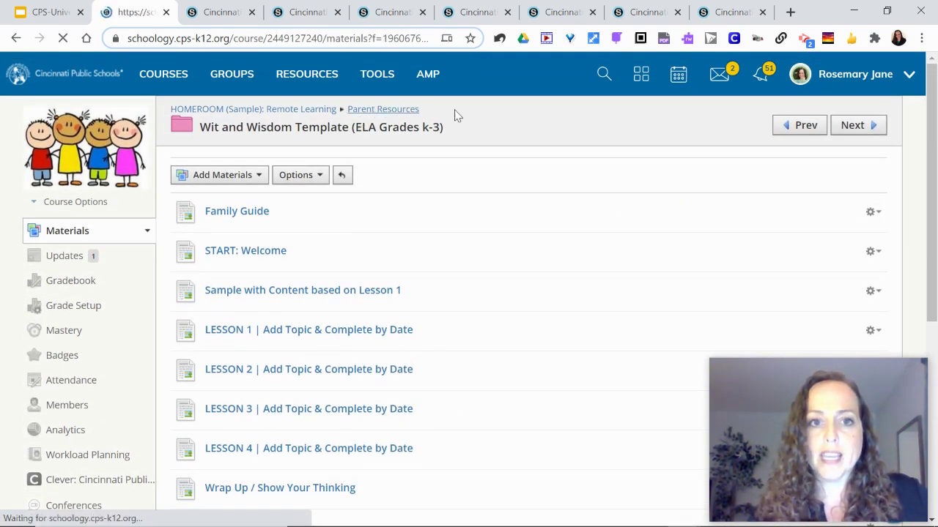
Step: View the already opened Standard Icons and Colors page, the "Two Kinds" First Read page and the Enter Lesson 1 page
{"action": "left_click", "coordinate": [729, 12]}
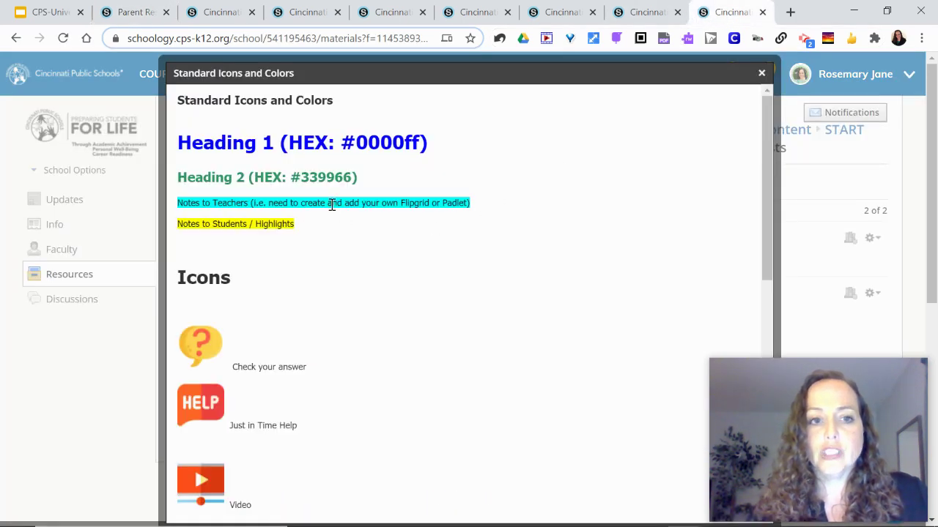
{"action": "left_click", "coordinate": [561, 13]}
{"action": "left_click", "coordinate": [448, 12]}
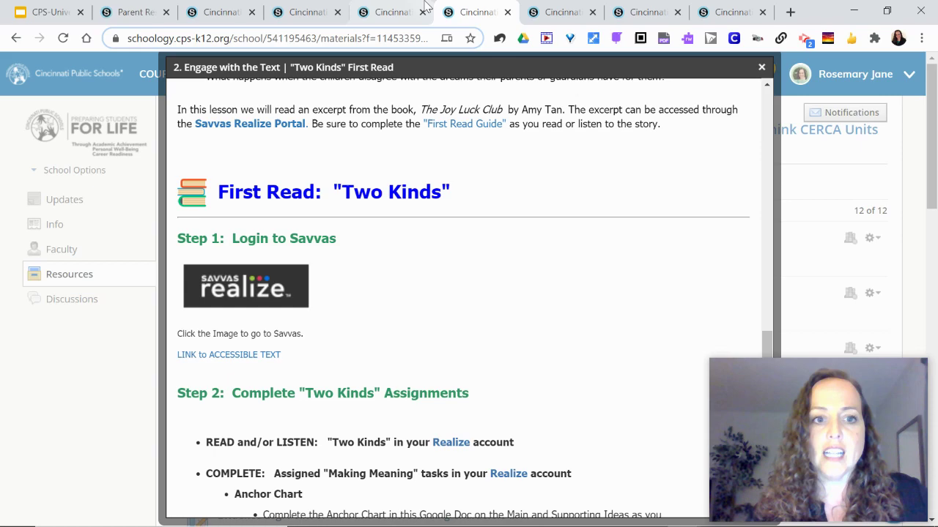
{"action": "left_click", "coordinate": [382, 14]}
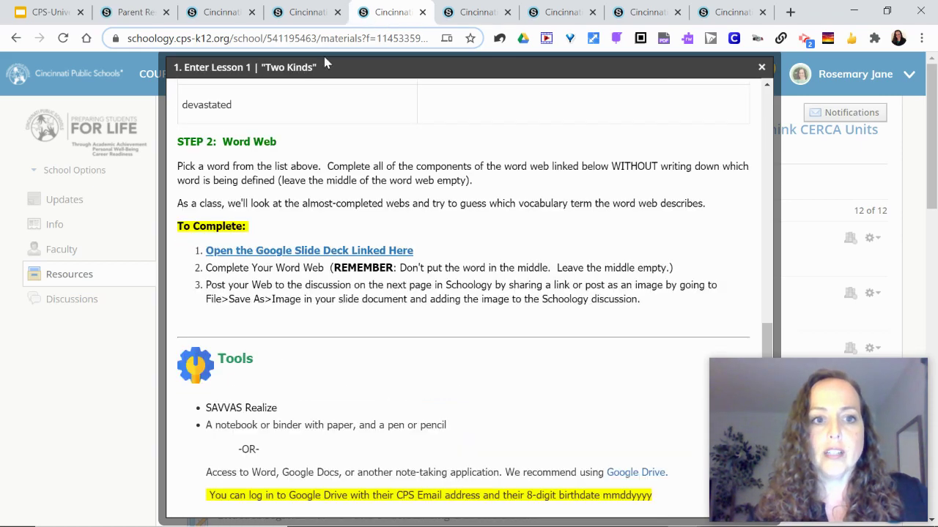
Step: Review the already opened LESSON 1 | Noticing and Wondering page, from the Museum ABC images to the teacher note about good listening
{"action": "left_click", "coordinate": [302, 14]}
{"action": "scroll", "coordinate": [430, 262], "scroll_direction": "up", "scroll_amount": 10}
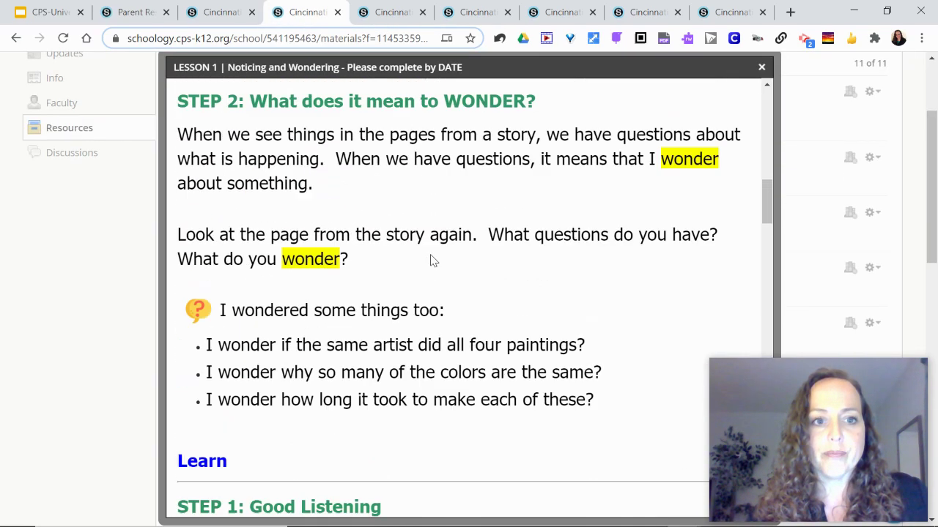
{"action": "scroll", "coordinate": [432, 260], "scroll_direction": "up", "scroll_amount": 9}
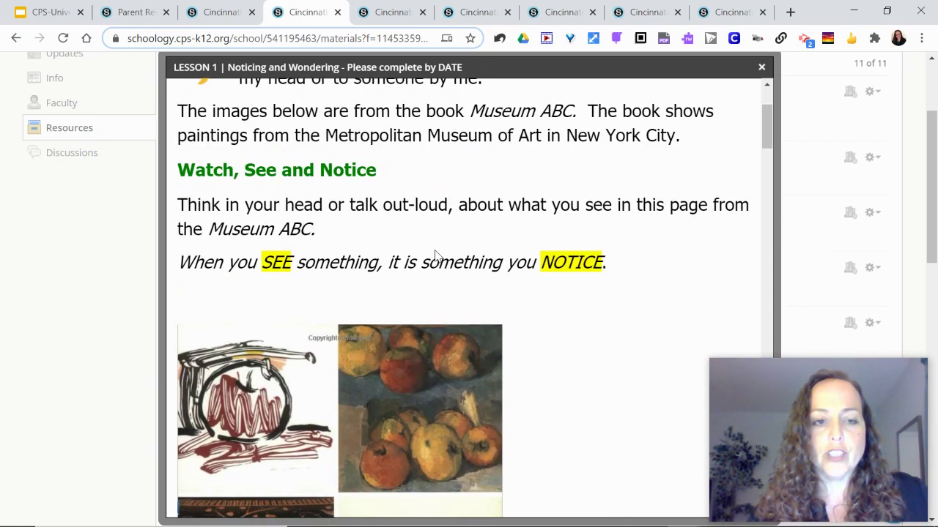
{"action": "scroll", "coordinate": [432, 264], "scroll_direction": "down", "scroll_amount": 6}
{"action": "scroll", "coordinate": [432, 267], "scroll_direction": "down", "scroll_amount": 12}
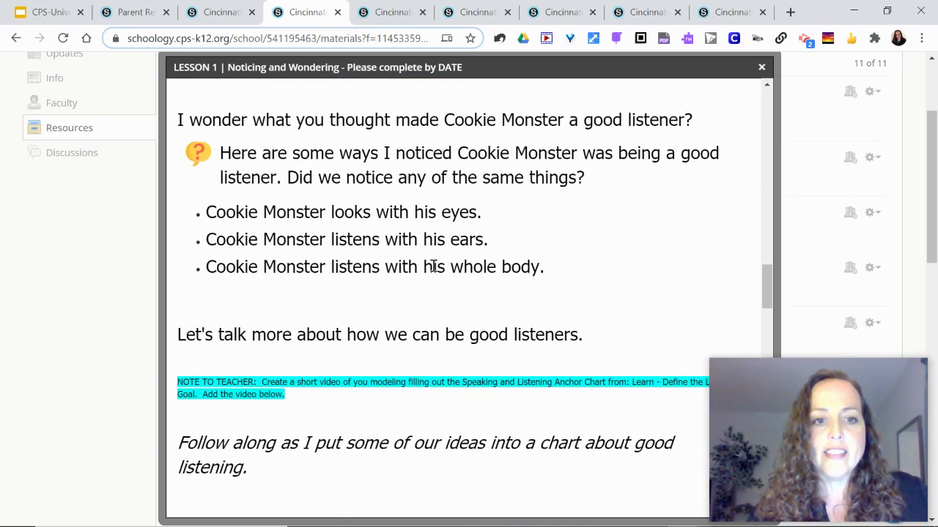
{"action": "scroll", "coordinate": [430, 284], "scroll_direction": "down", "scroll_amount": 2}
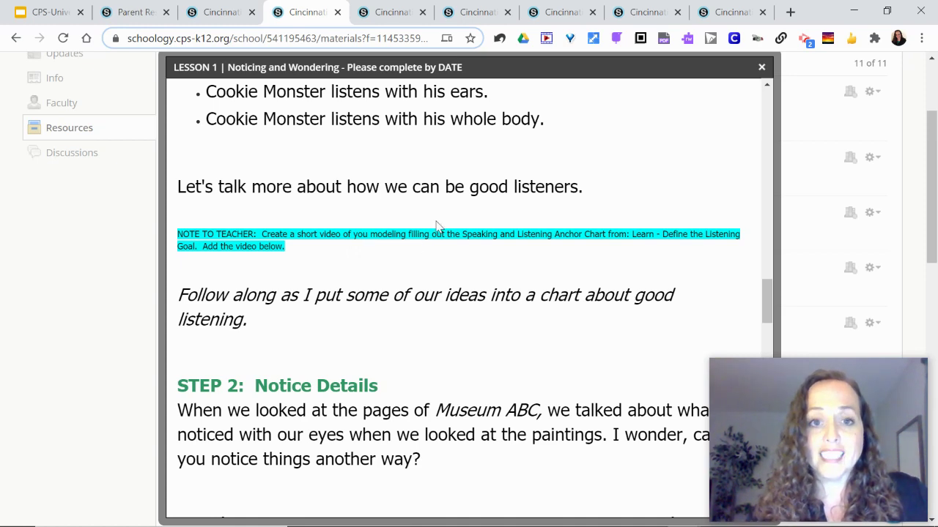
Step: Close the Noticing and Wondering lesson page and return to the top level of the Cincinnati Public Schools resources
{"action": "left_click", "coordinate": [762, 66]}
{"action": "scroll", "coordinate": [623, 205], "scroll_direction": "up", "scroll_amount": 2}
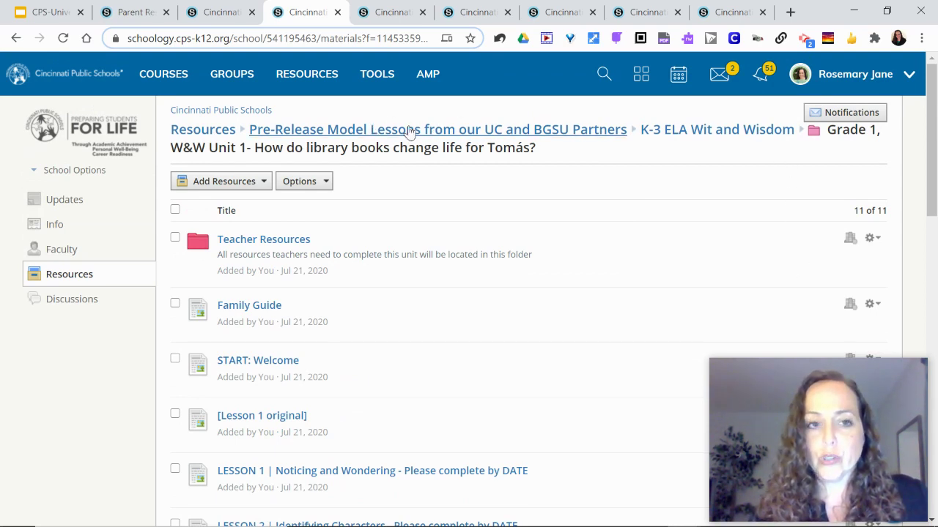
{"action": "left_click", "coordinate": [194, 130]}
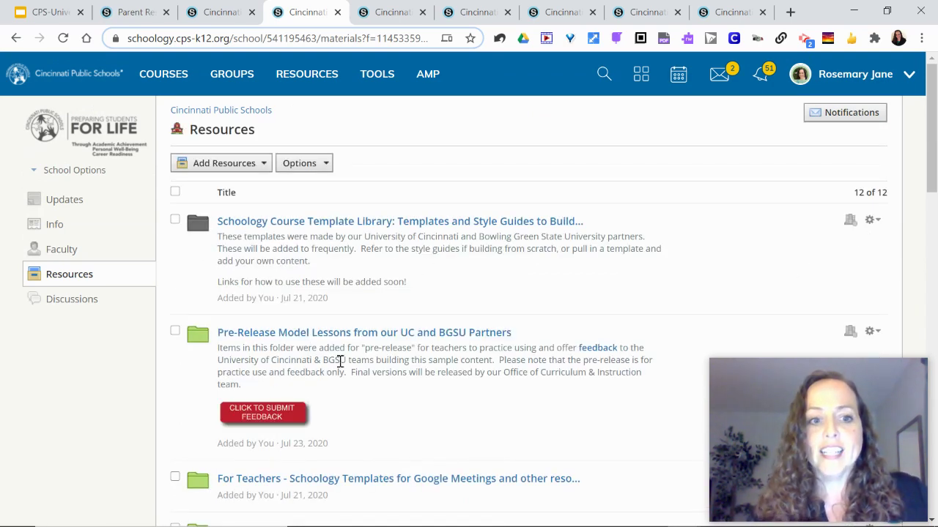